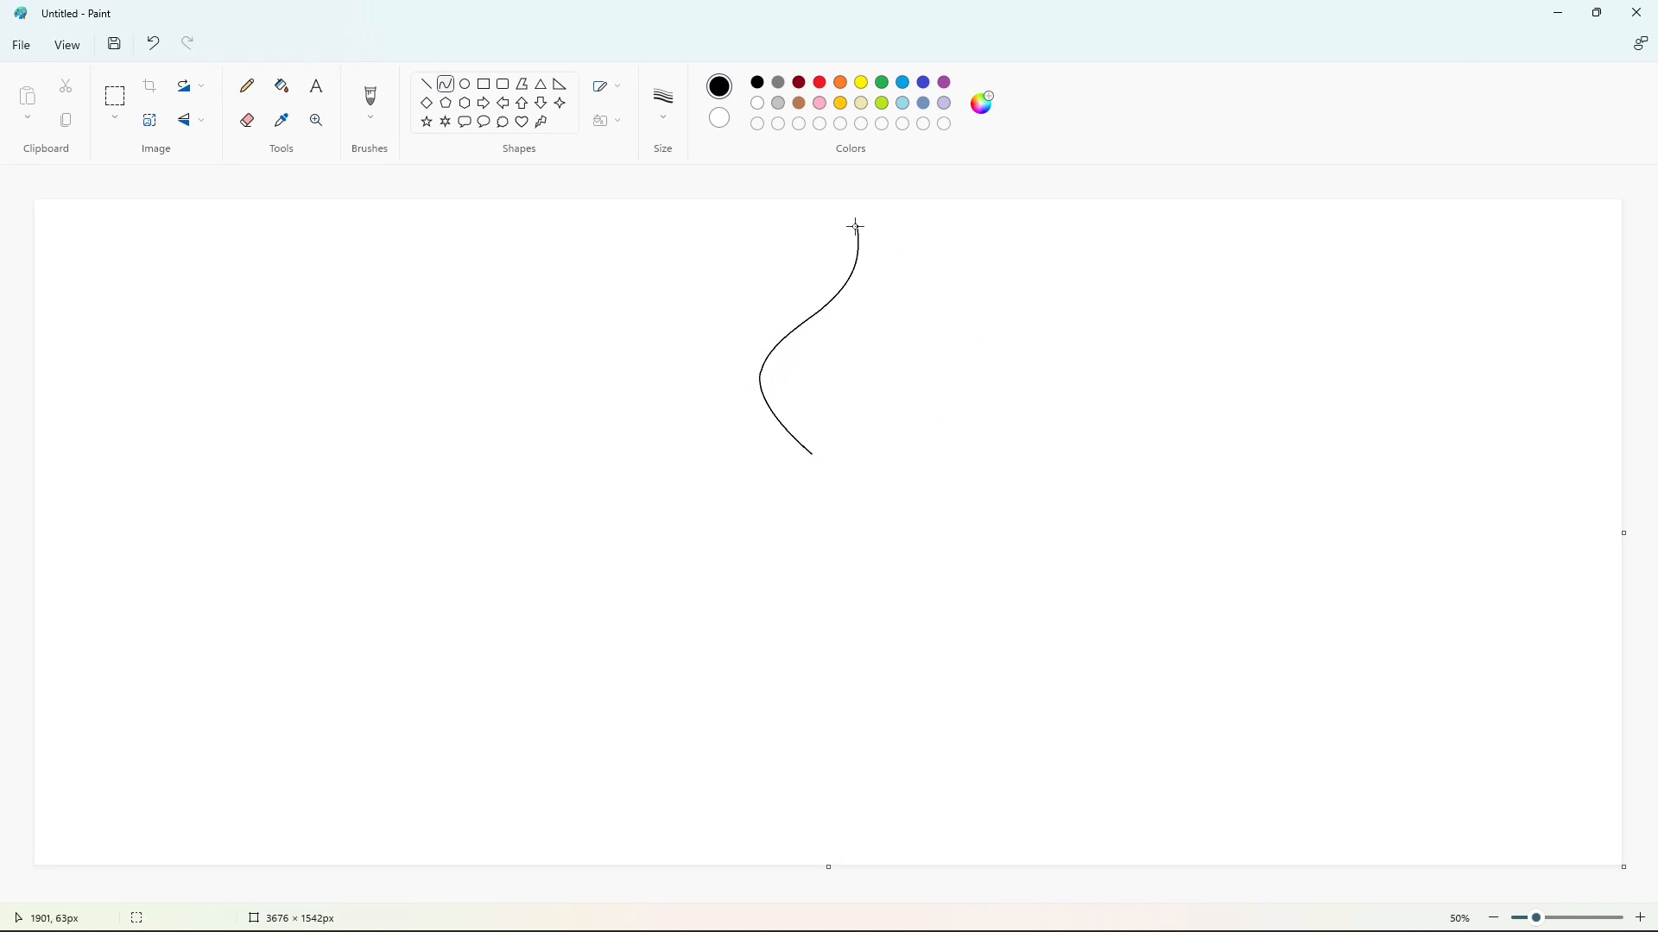
Draw the right-hand curved edge of the tall steam swirl, joining the top and bottom ends of the existing S-curve
mouse_move(856, 227)
left_mouse_down()
mouse_move(838, 314)
mouse_move(872, 256)
left_mouse_up()
left_click(871, 256)
mouse_move(839, 314)
left_mouse_down()
mouse_move(787, 366)
mouse_move(804, 319)
mouse_move(786, 365)
left_mouse_up()
key("ctrl+z")
left_click(797, 346)
mouse_move(787, 366)
left_mouse_down()
mouse_move(811, 455)
mouse_move(781, 381)
mouse_move(779, 405)
left_mouse_up()
left_click(964, 404)
Fill the tall steam swirl outline with black
left_click(1639, 918)
left_click_drag(817, 896, 1158, 896)
scroll(863, 553, "up", 5)
left_click(281, 86)
left_click(922, 437)
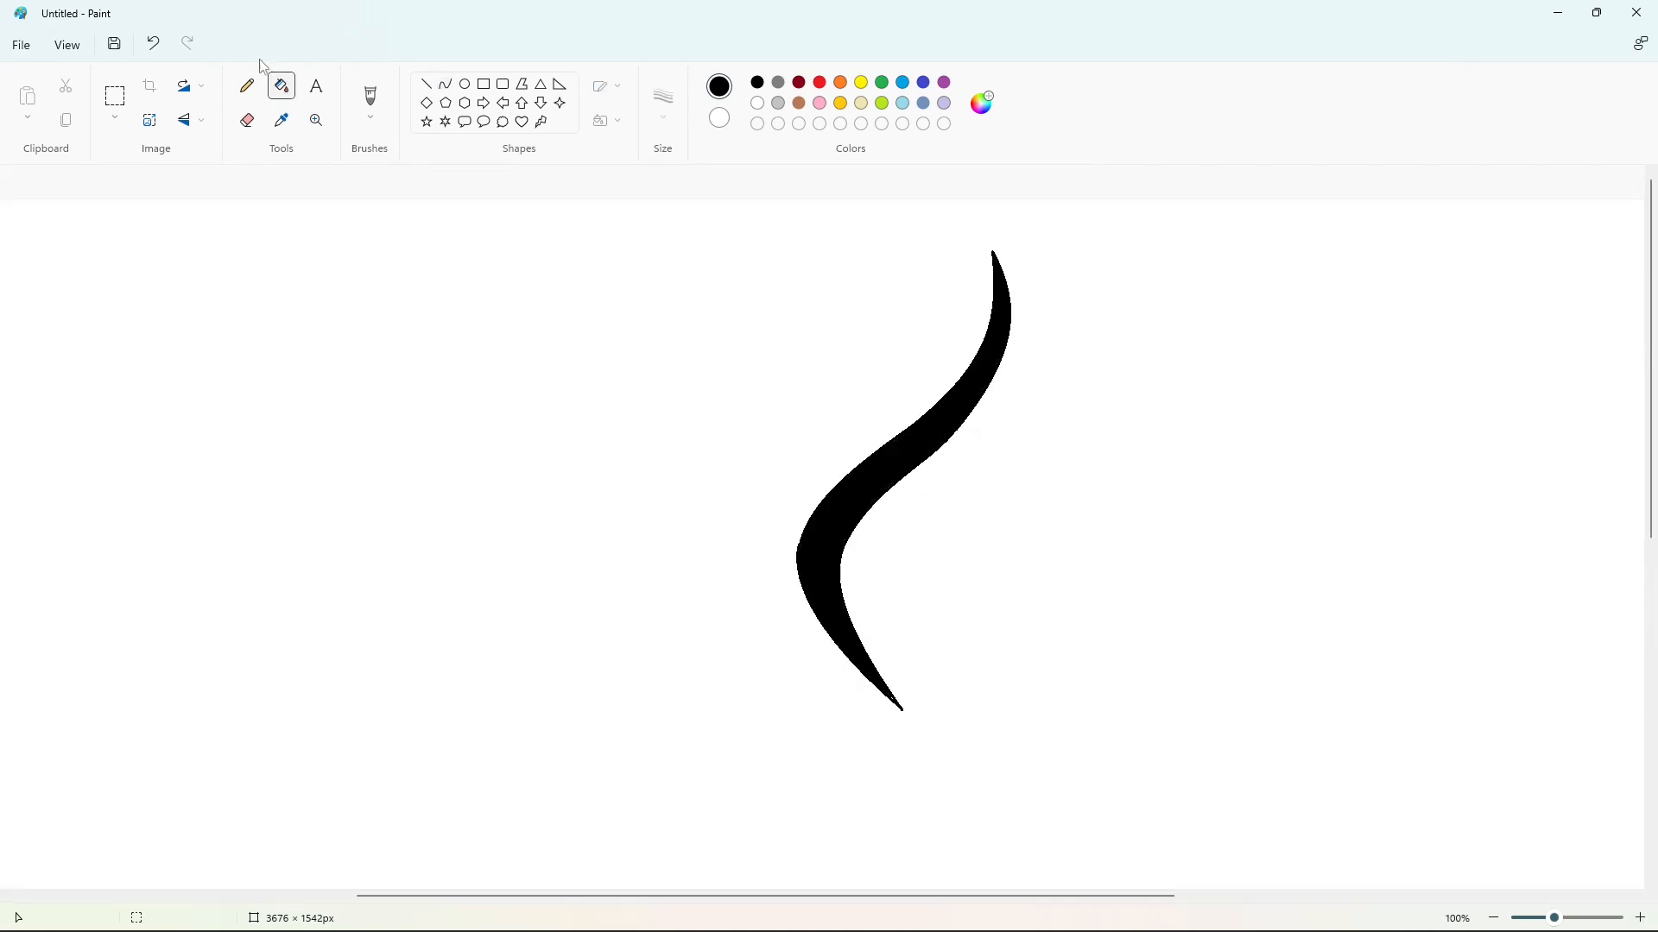
left_click(246, 85)
Draw the upper left edge of a second, smaller steam swirl beside the first with a 3 px curve
left_click(1495, 918)
left_click(445, 84)
left_click(663, 104)
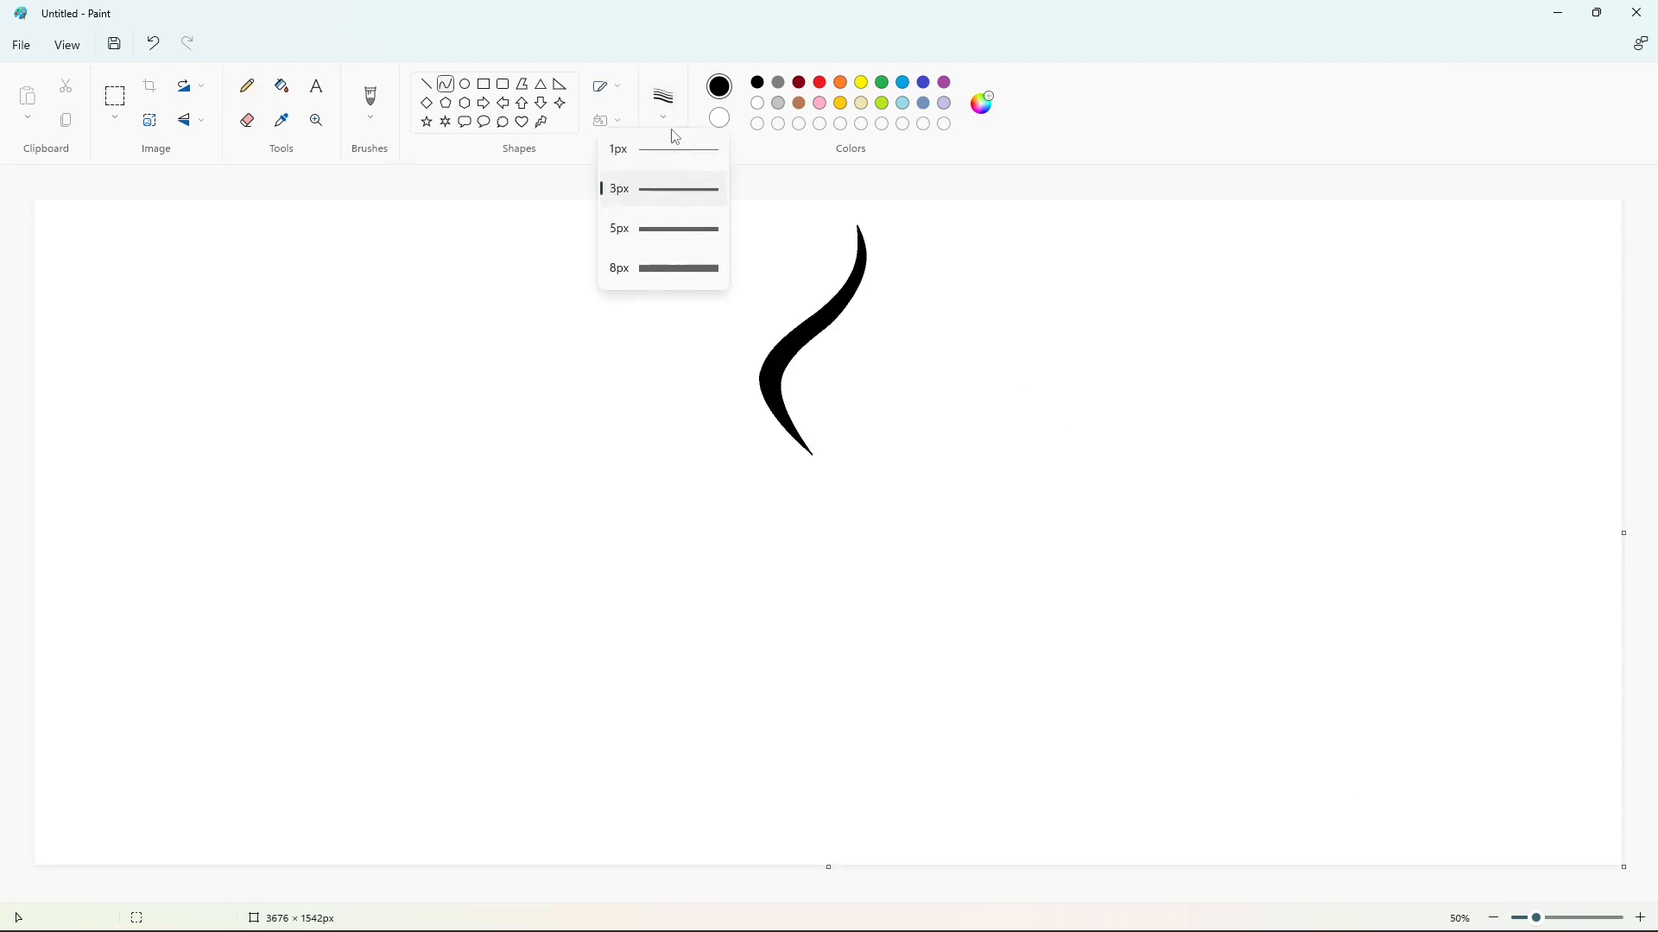
left_click(697, 193)
left_click_drag(901, 316, 803, 374)
left_click(821, 406)
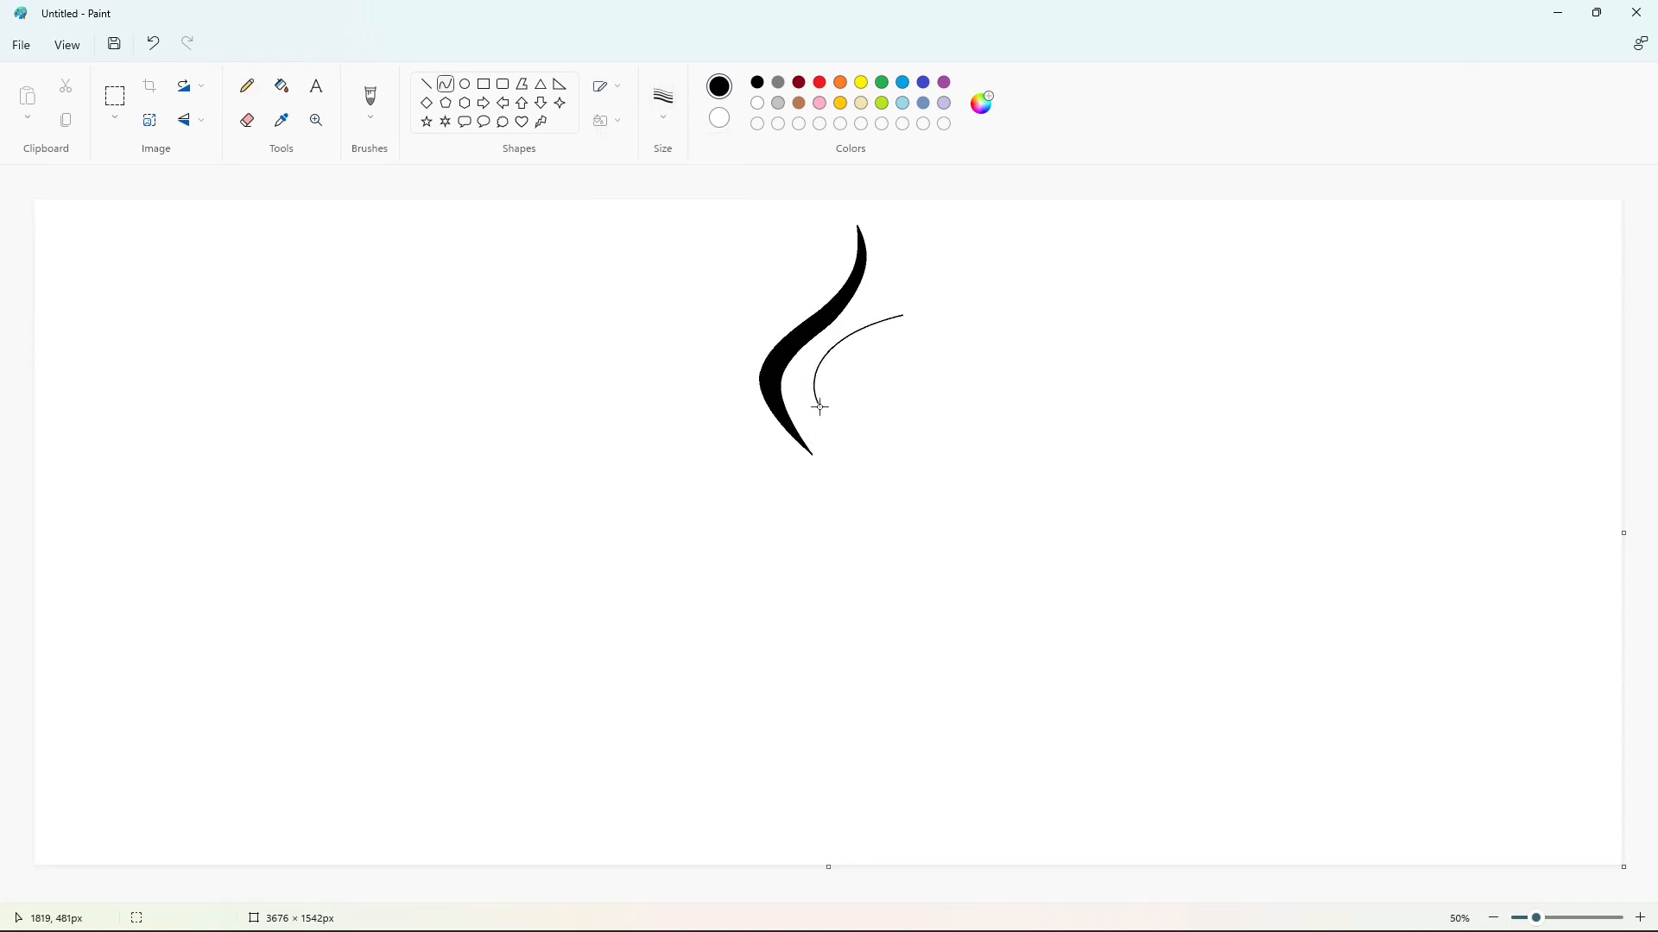
Complete the smaller steam swirl's outline with curves down to a lower tip and back up its right side
left_click_drag(830, 432, 859, 442)
left_click_drag(819, 405, 831, 466)
left_click(857, 438)
mouse_move(903, 316)
left_mouse_down()
mouse_move(849, 402)
mouse_move(850, 369)
mouse_move(826, 373)
mouse_move(831, 467)
mouse_move(870, 440)
left_mouse_up()
left_click(826, 373)
Fill the smaller steam swirl with black and trim its upper tip with a white line
left_click(282, 86)
left_click(833, 393)
left_click(1643, 920)
left_click(247, 85)
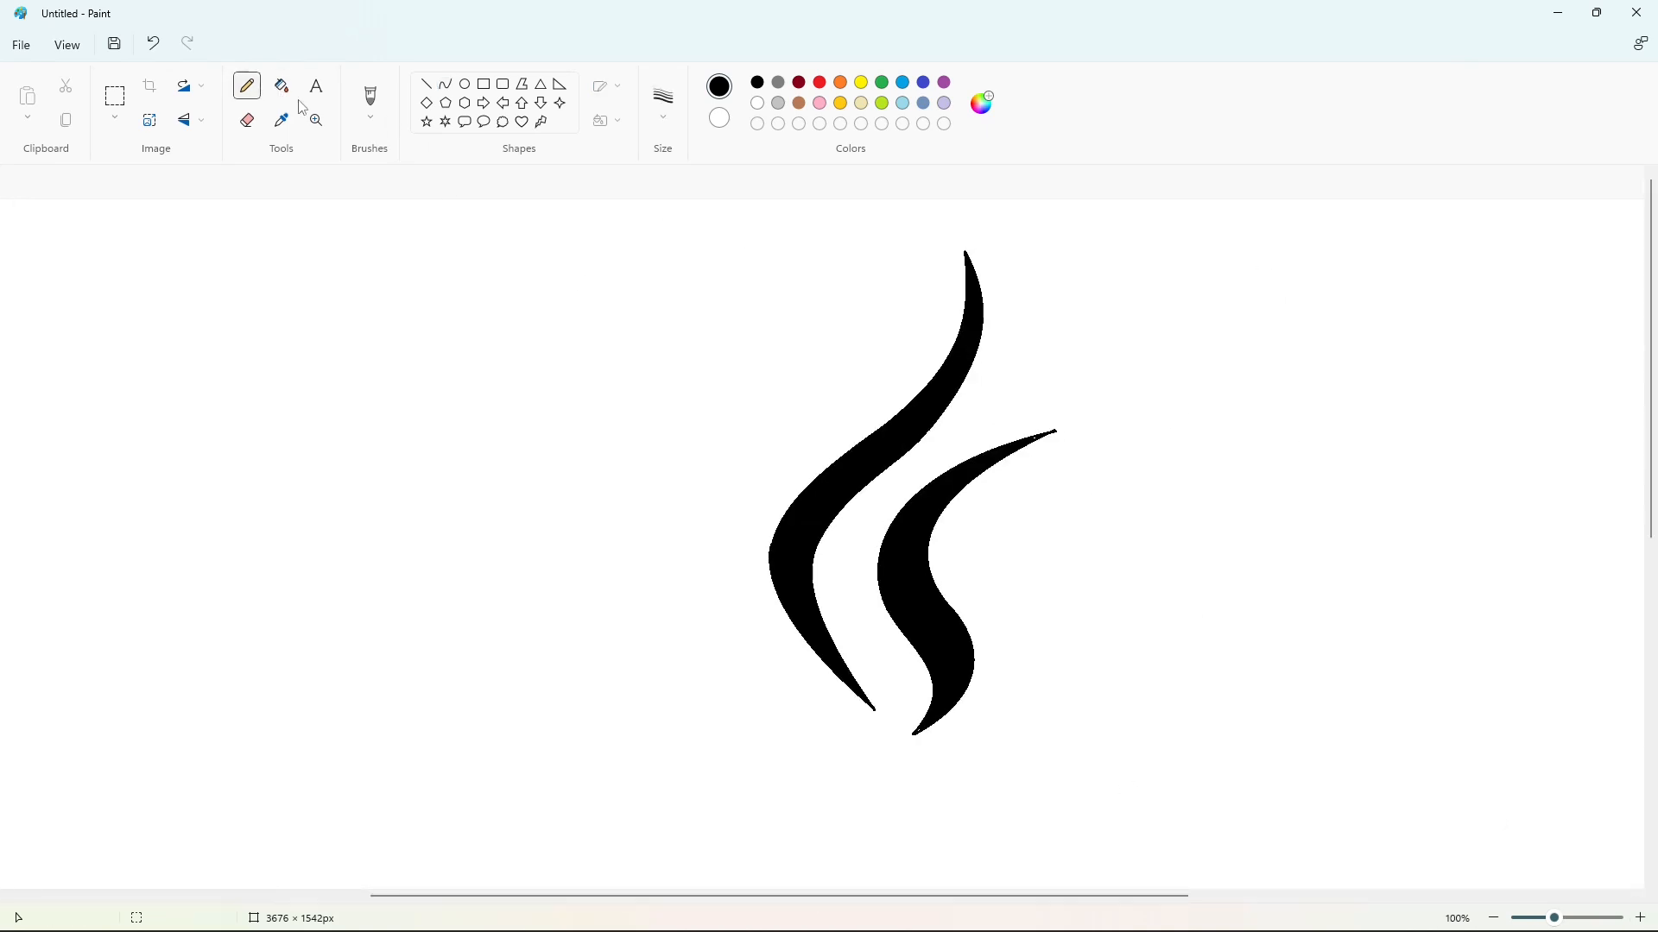
left_click(427, 84)
left_click(760, 105)
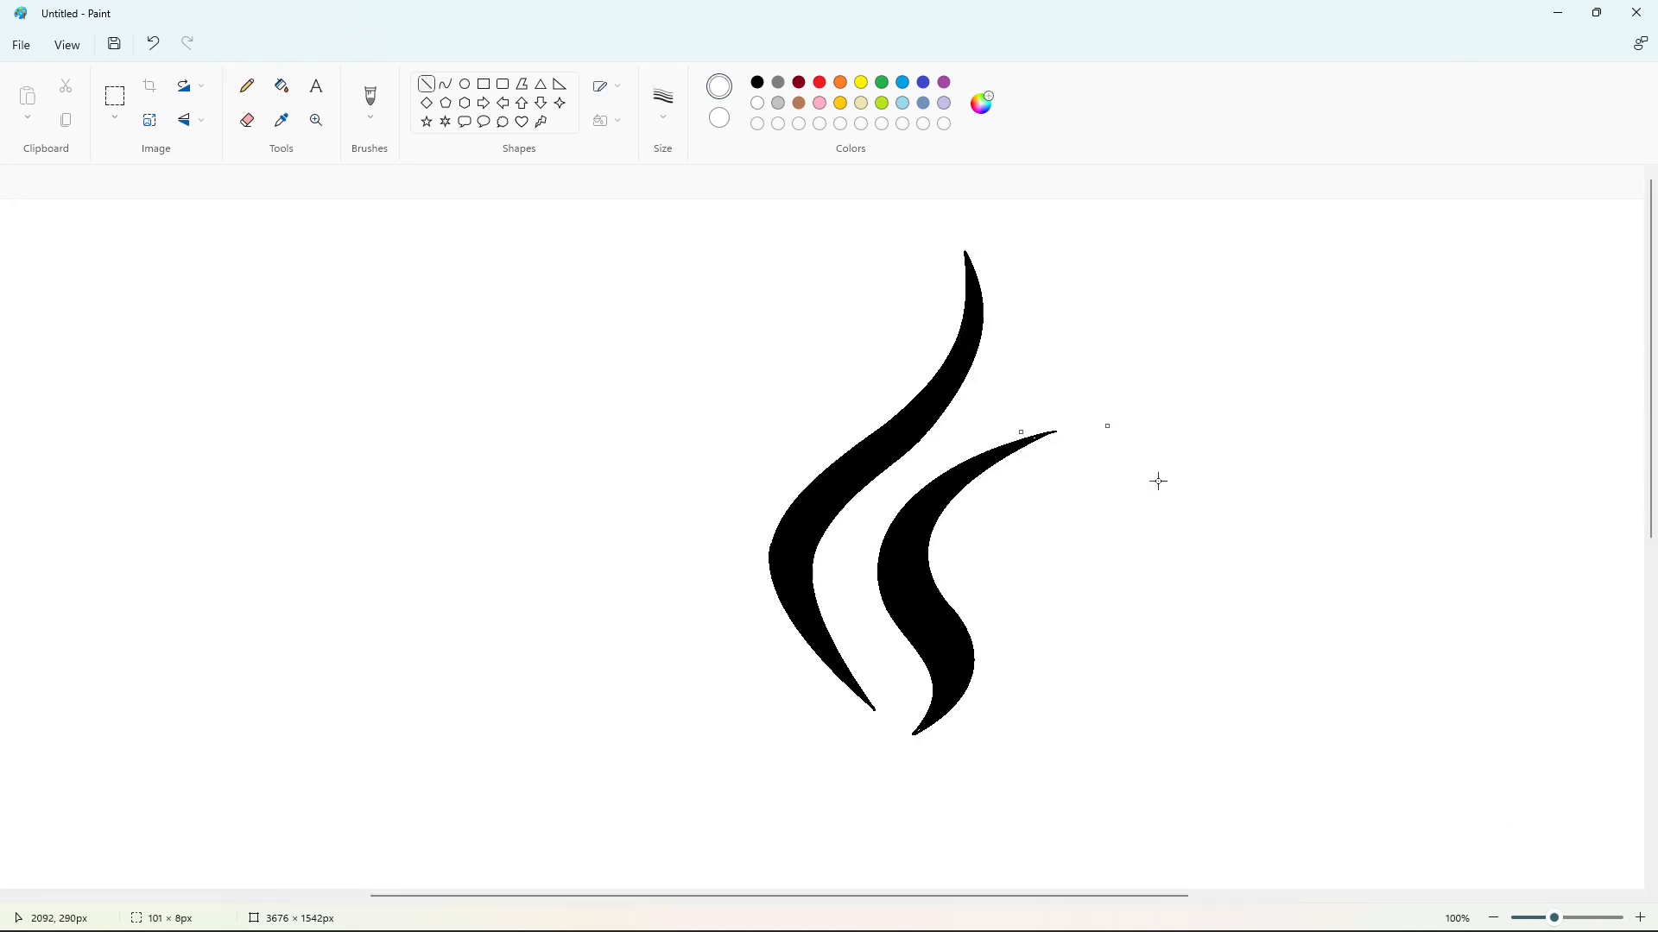
left_click(1494, 918)
Draw the inner and outer curves of the cup's rim below the steam in black, hooked at the left end
left_click(445, 84)
left_click(758, 82)
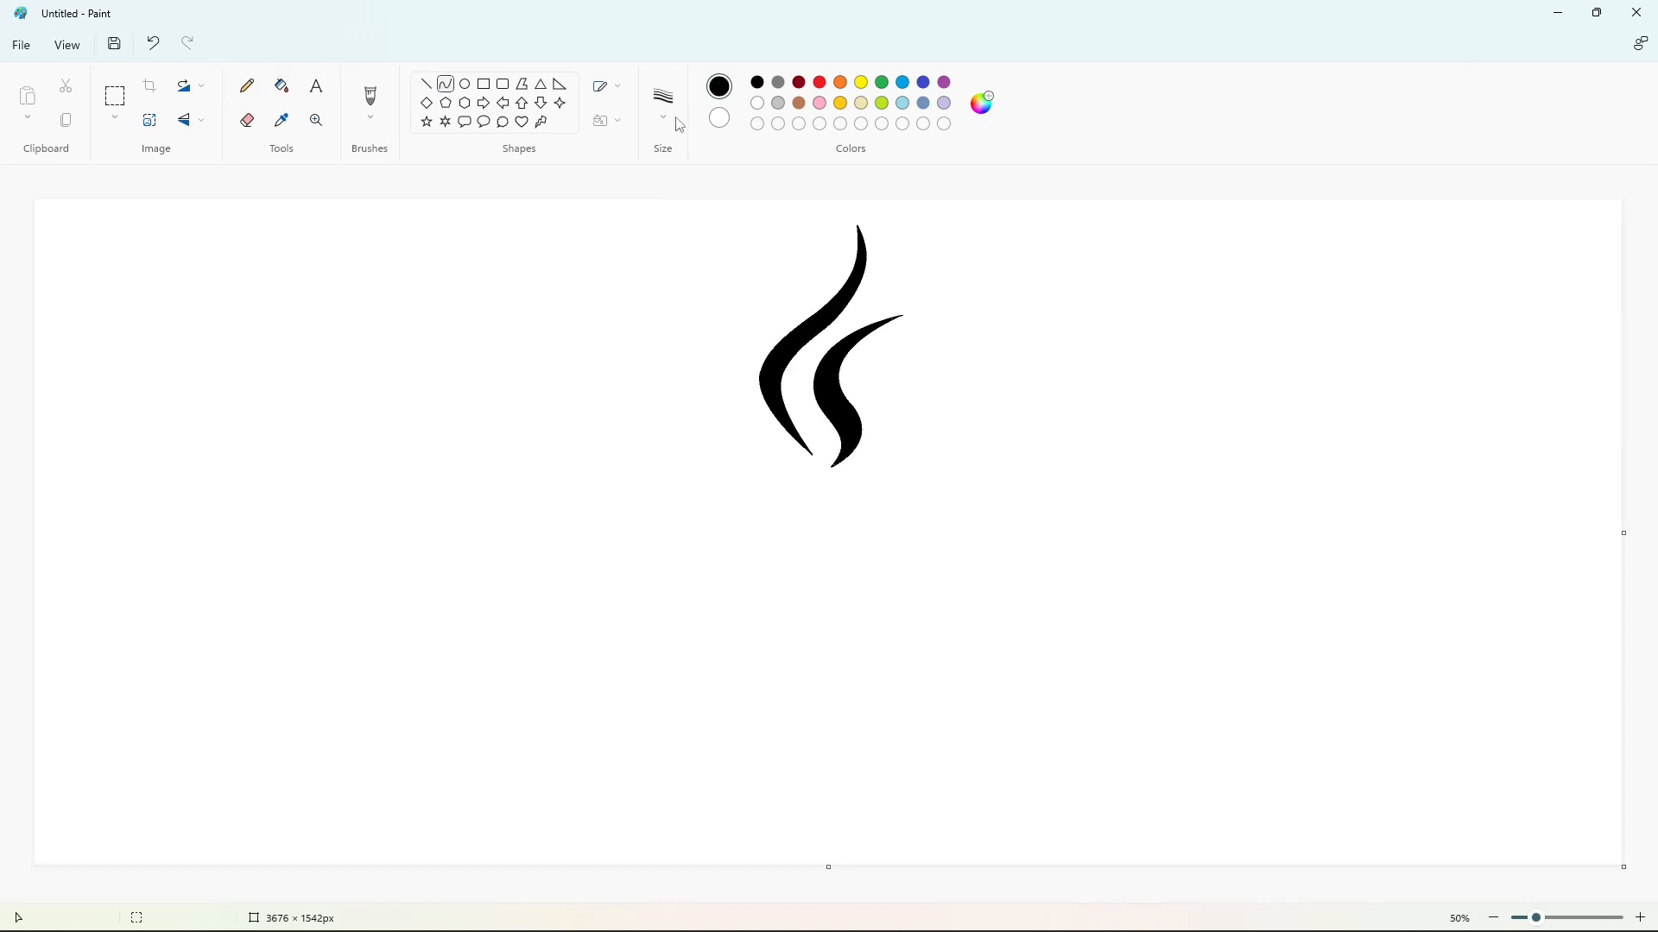
mouse_move(896, 471)
left_mouse_down()
mouse_move(752, 480)
mouse_move(765, 456)
left_mouse_up()
left_click_drag(785, 470, 673, 474)
left_click_drag(879, 482, 771, 456)
key("ctrl+z")
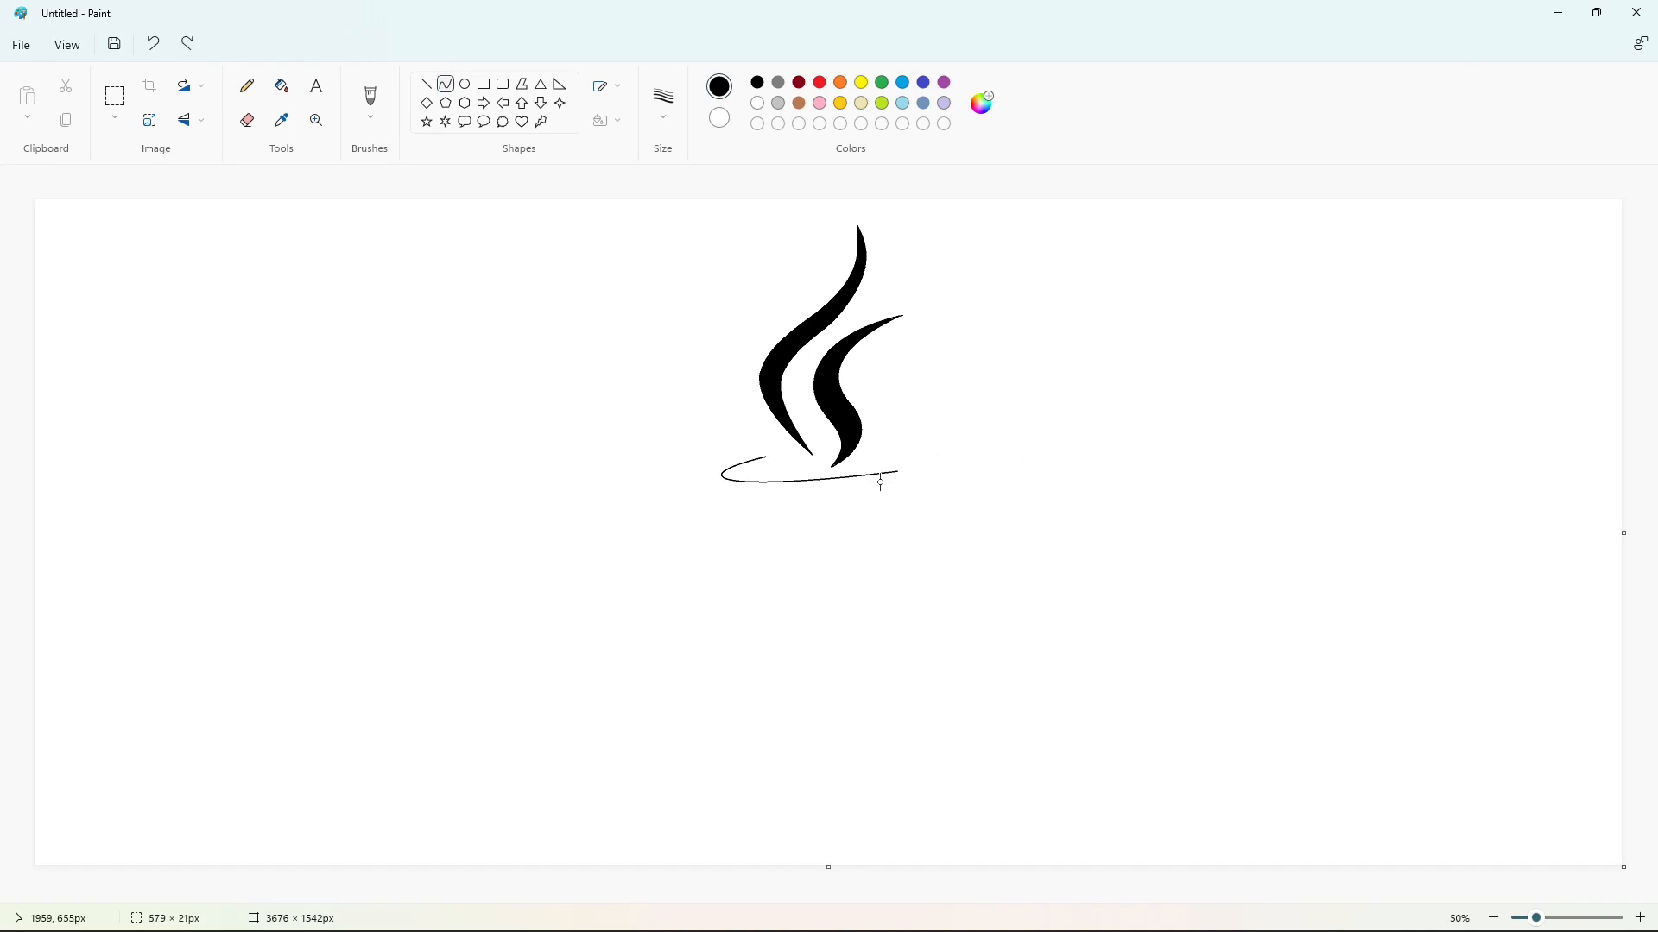
mouse_move(881, 482)
left_mouse_down()
mouse_move(769, 457)
mouse_move(681, 499)
mouse_move(636, 469)
mouse_move(913, 492)
mouse_move(705, 474)
mouse_move(759, 463)
mouse_move(659, 510)
mouse_move(674, 462)
left_mouse_up()
left_click(1177, 570)
Close the right end of the cup's rim band with a short curve and fill the band with black
left_click(1640, 918)
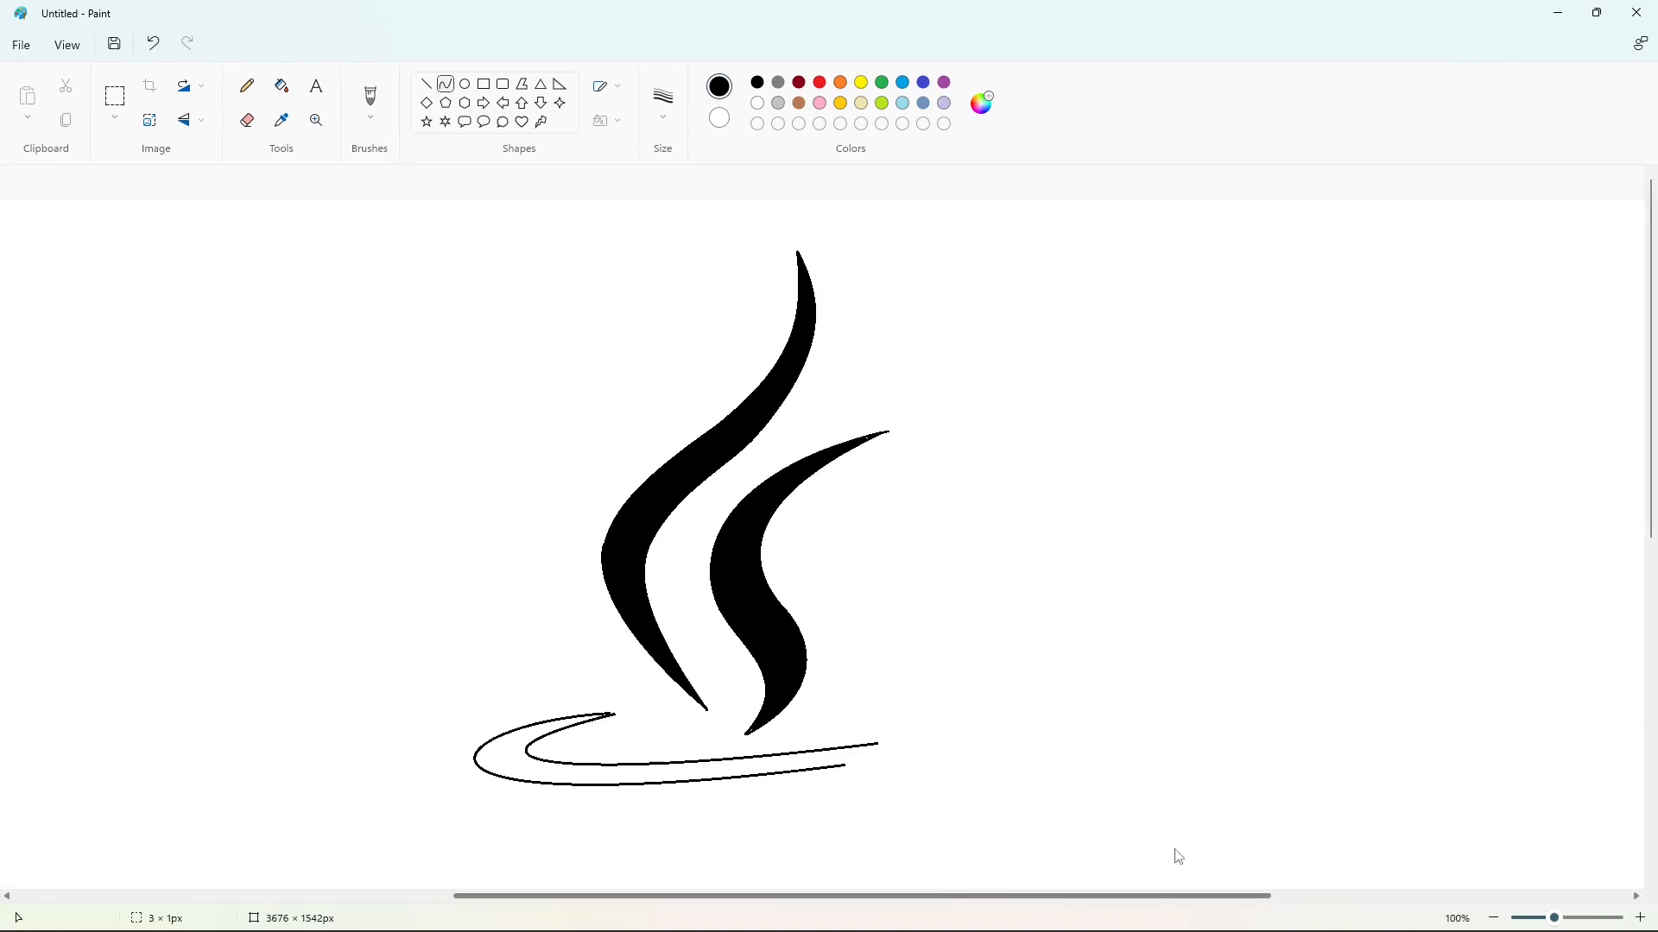
left_click(867, 752)
key("ctrl+z")
left_click_drag(846, 764, 878, 743)
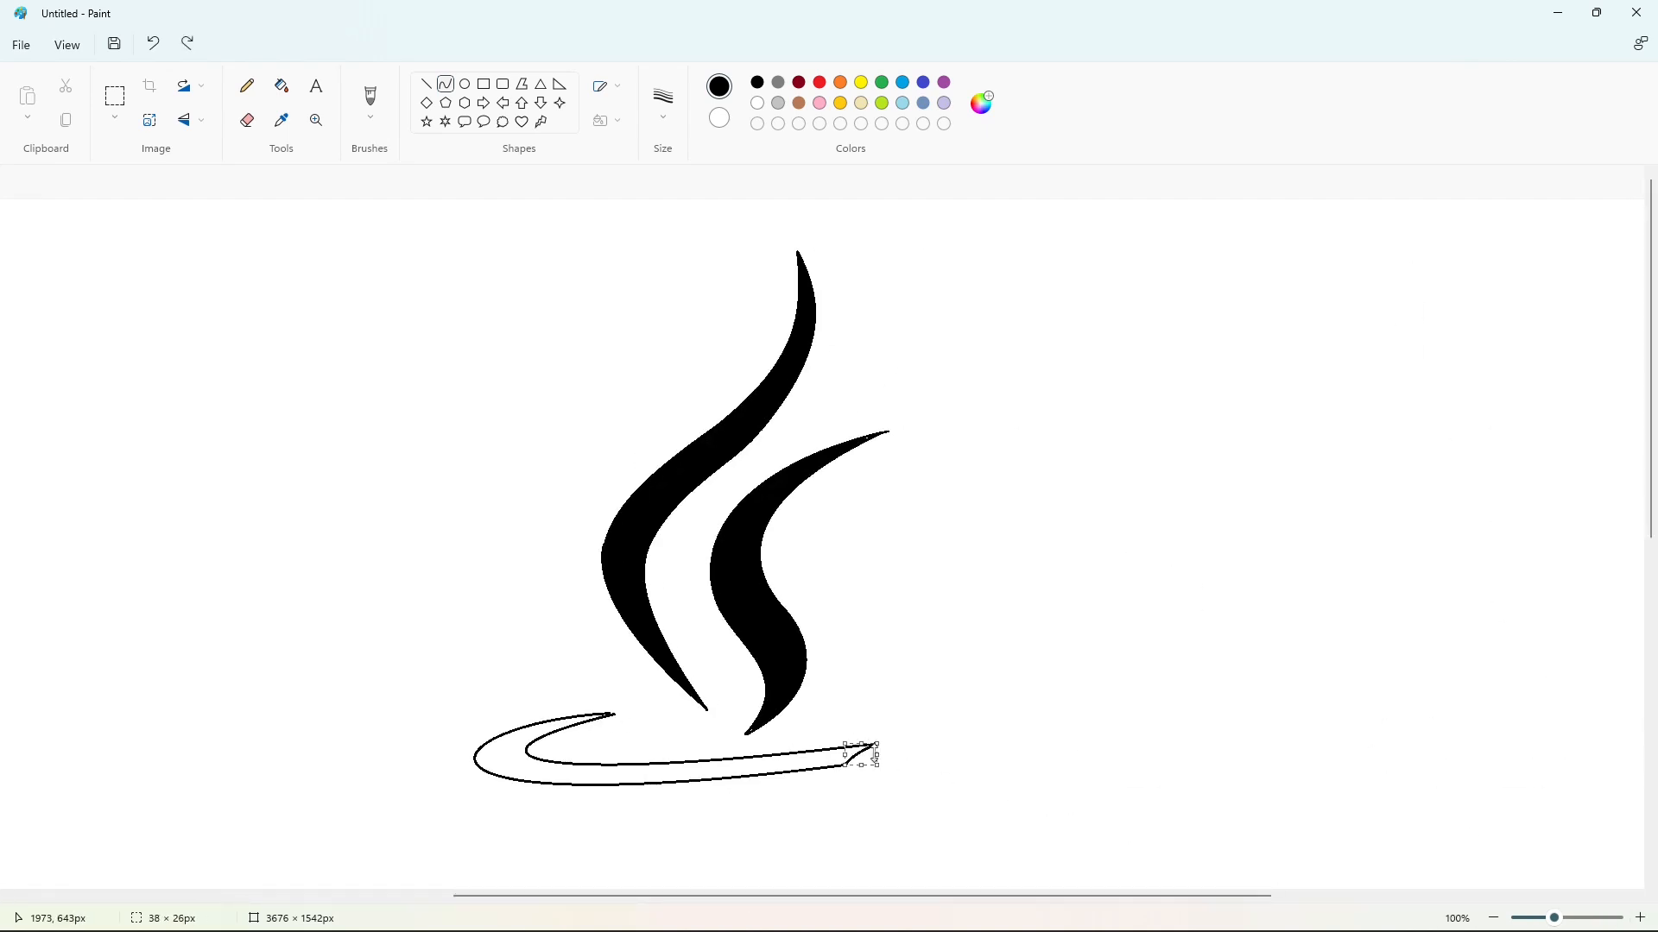
left_click(282, 85)
left_click(513, 744)
left_click(1492, 918)
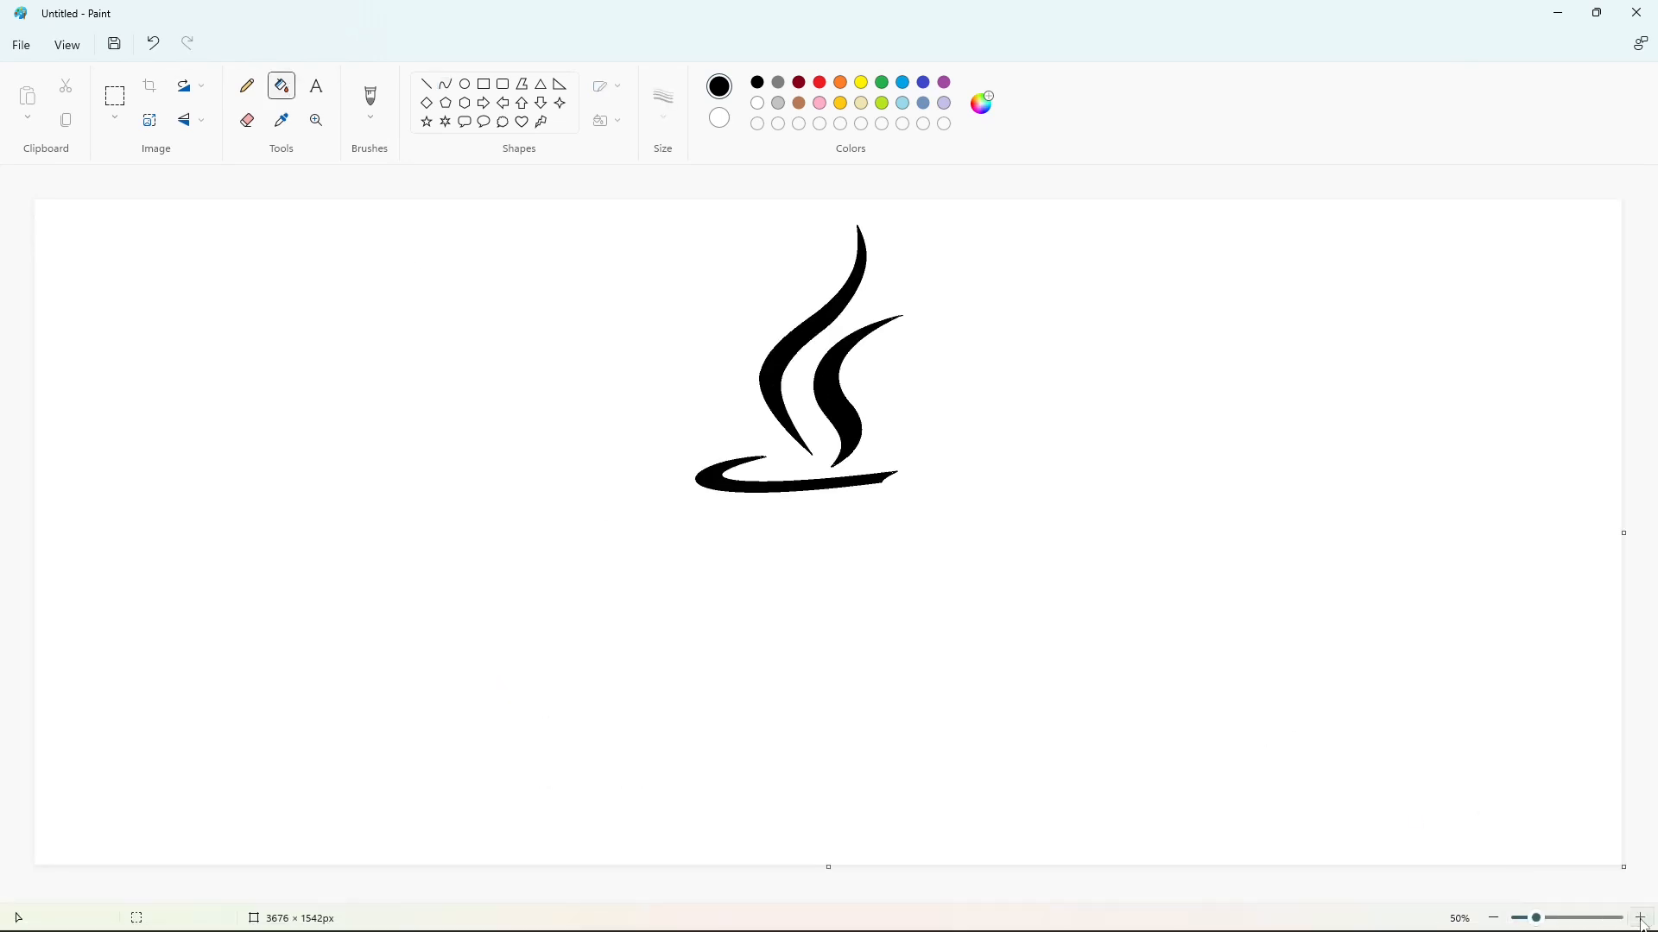
Trim the upper left tip of the cup's rim band with a short white line
left_click(1640, 917)
left_click(427, 84)
left_click(757, 103)
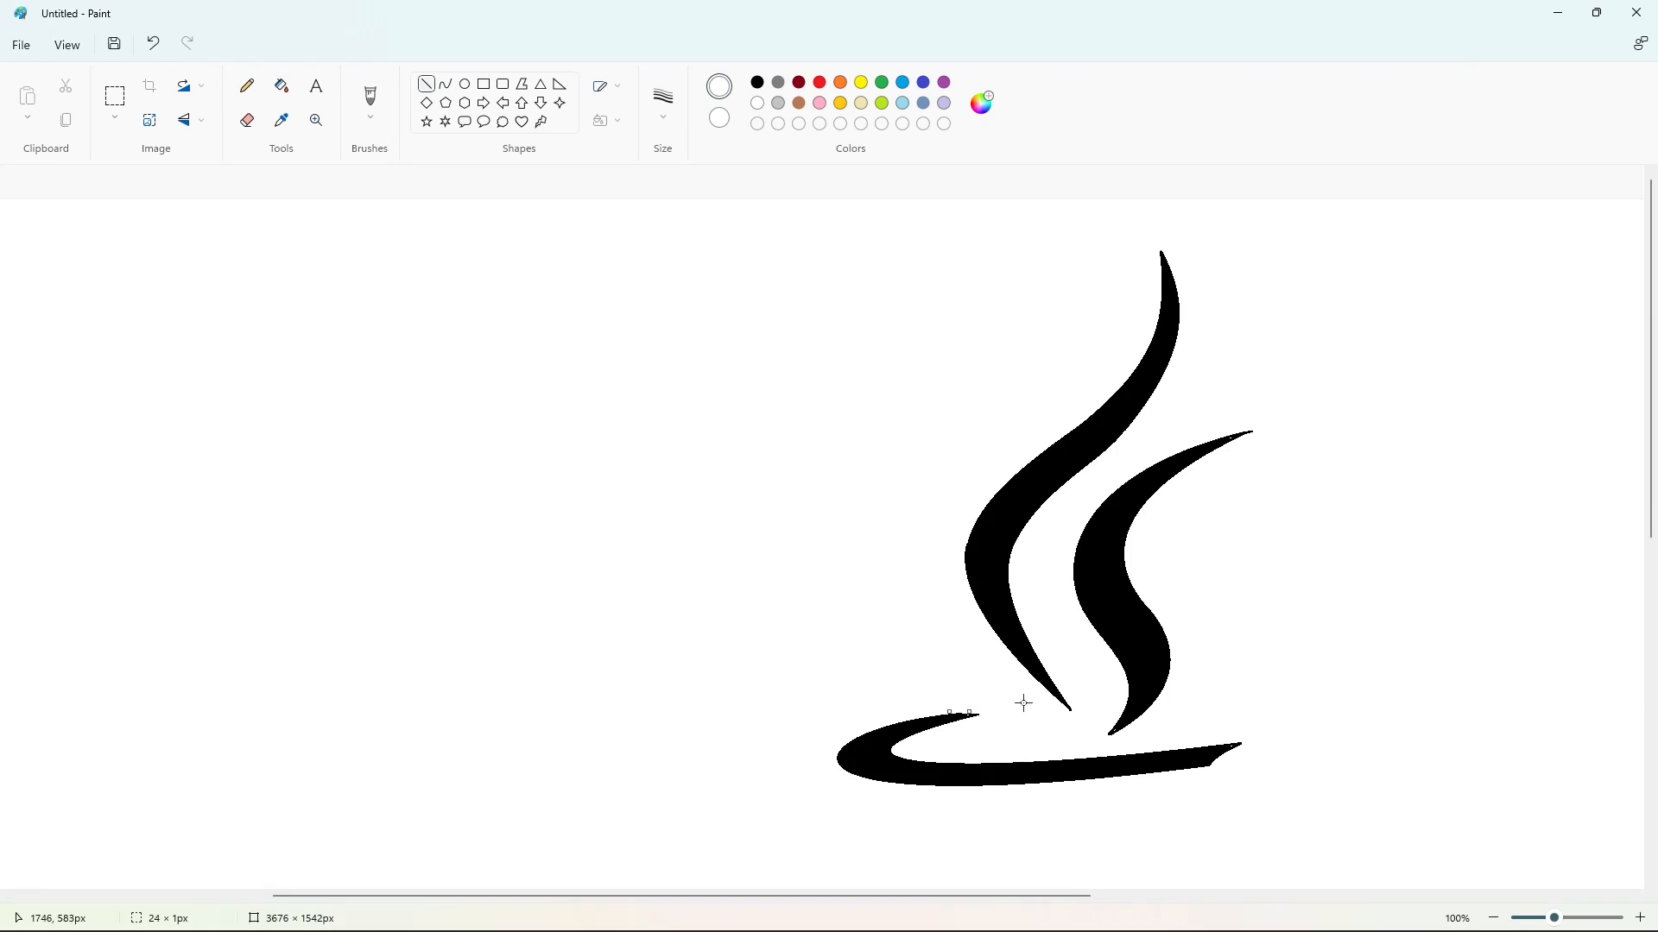
left_click(1492, 918)
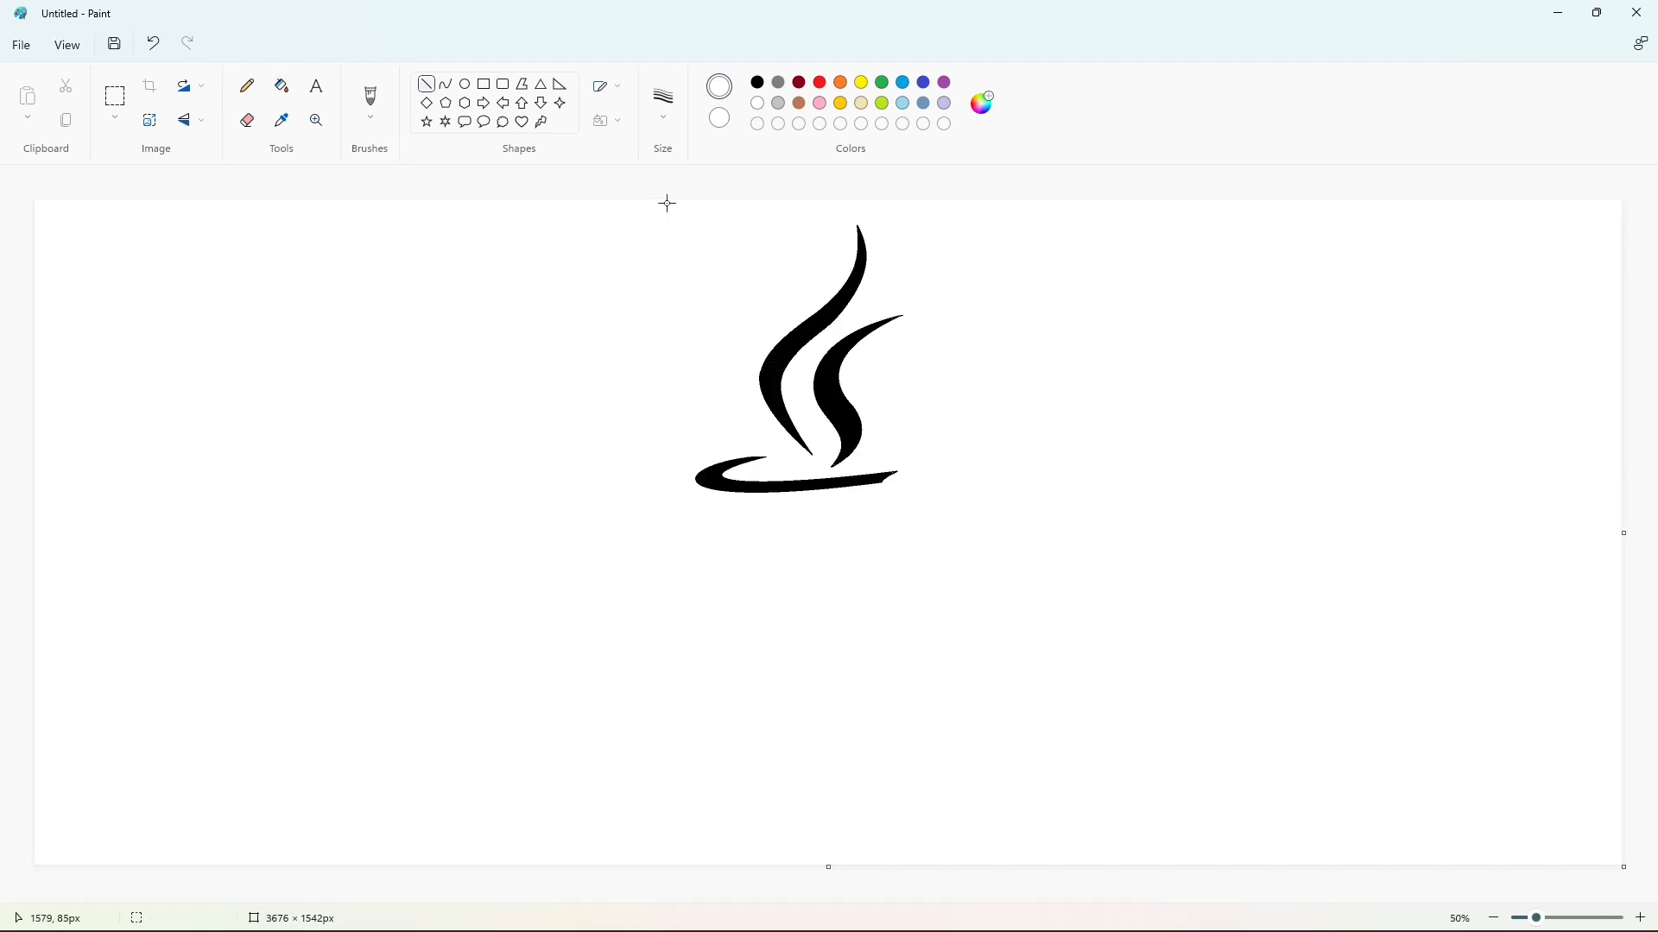
Draw the upper and lower black curves of a shorter second cup band below the rim
left_click(758, 82)
mouse_move(868, 516)
left_mouse_down()
mouse_move(744, 504)
mouse_move(773, 529)
mouse_move(725, 521)
left_mouse_up()
left_click(968, 529)
mouse_move(826, 524)
left_mouse_down()
mouse_move(738, 524)
mouse_move(743, 547)
mouse_move(704, 516)
left_mouse_up()
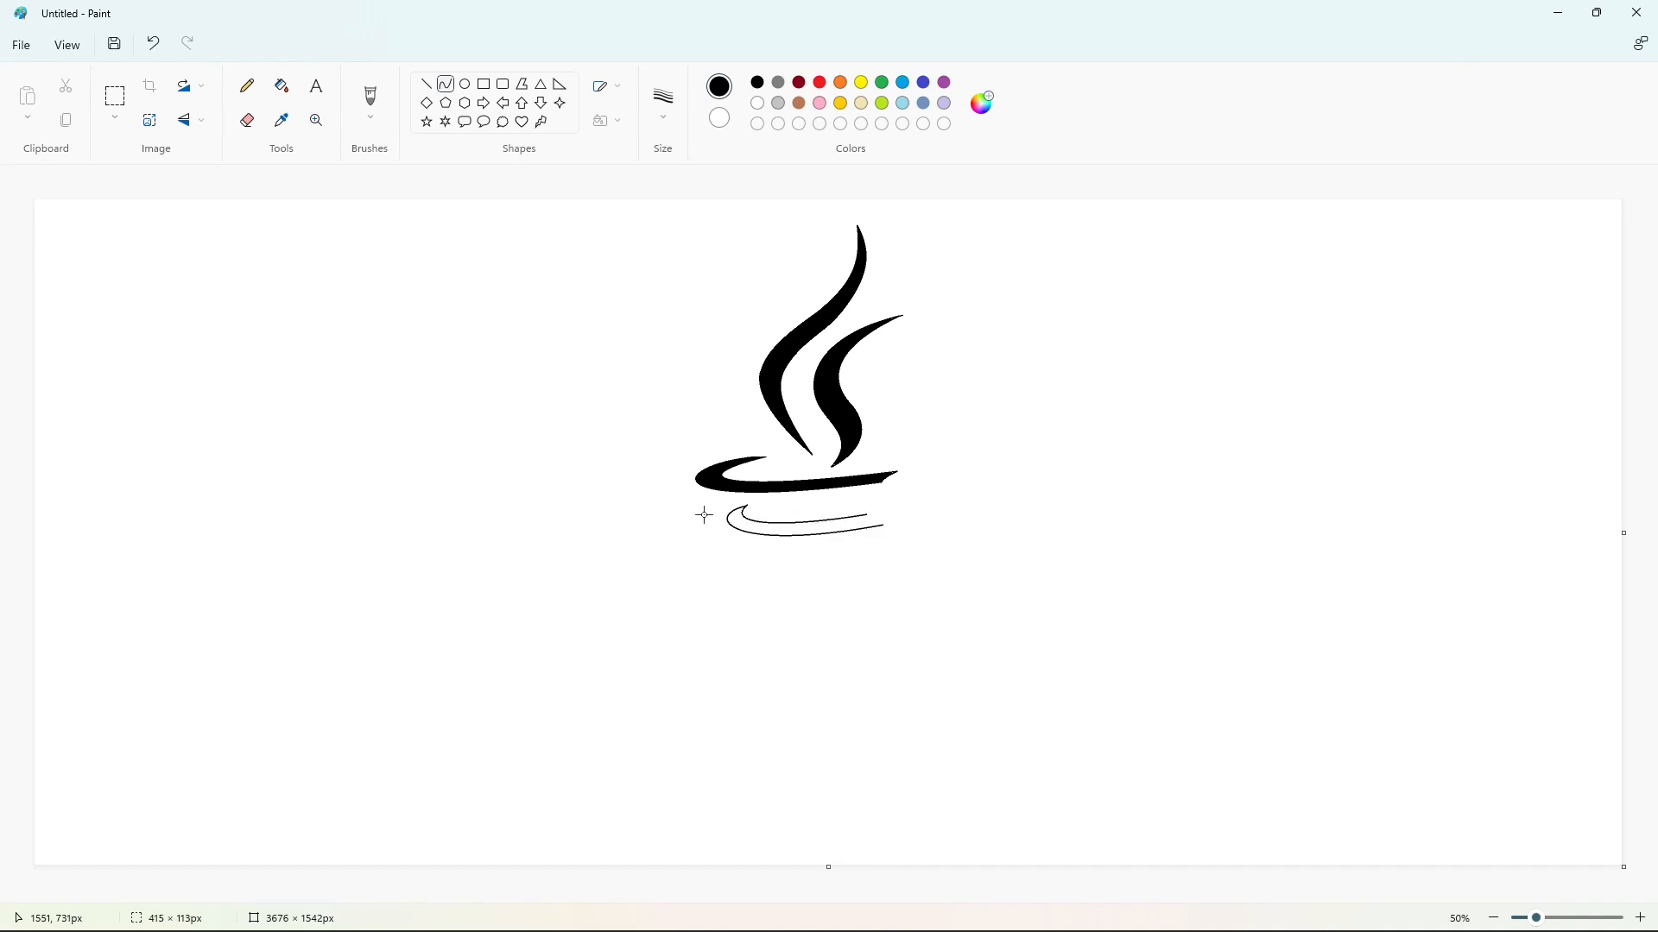
Close the right end of the second cup band, fill it with black and set the Line tool to white for touch-ups
left_click(1640, 918)
scroll(918, 649, "down", 2)
mouse_move(889, 650)
left_mouse_down()
mouse_move(920, 671)
mouse_move(901, 666)
left_mouse_up()
left_click(994, 669)
left_click(281, 86)
left_click(682, 678)
left_click(757, 102)
left_click(426, 84)
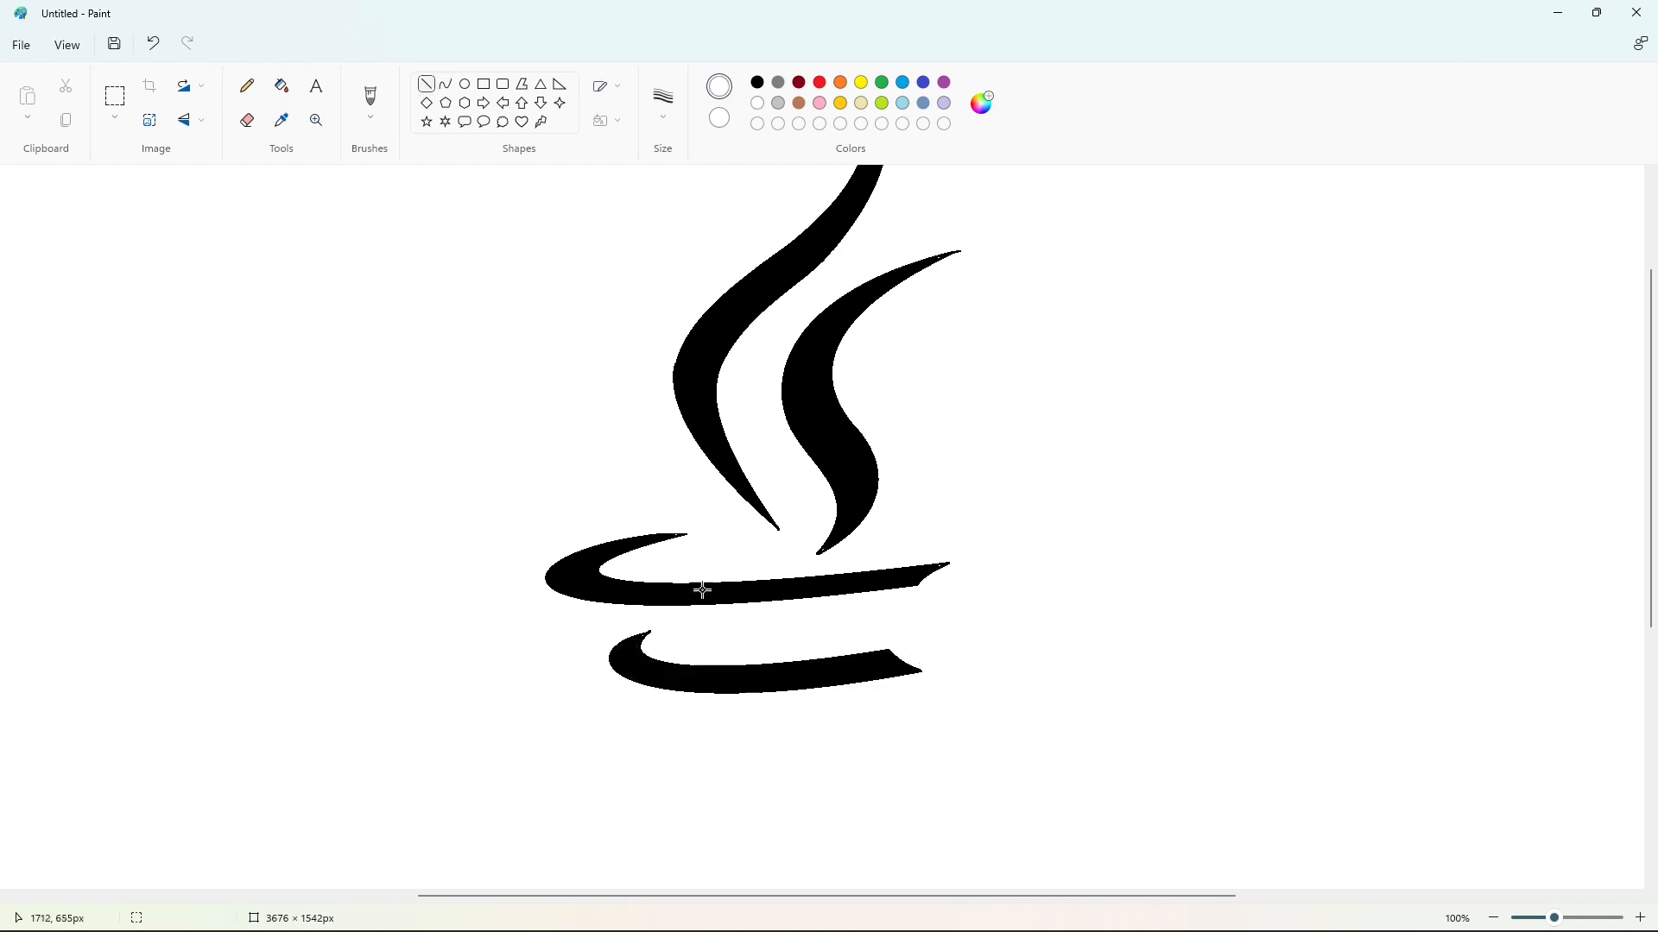
left_click(1495, 918)
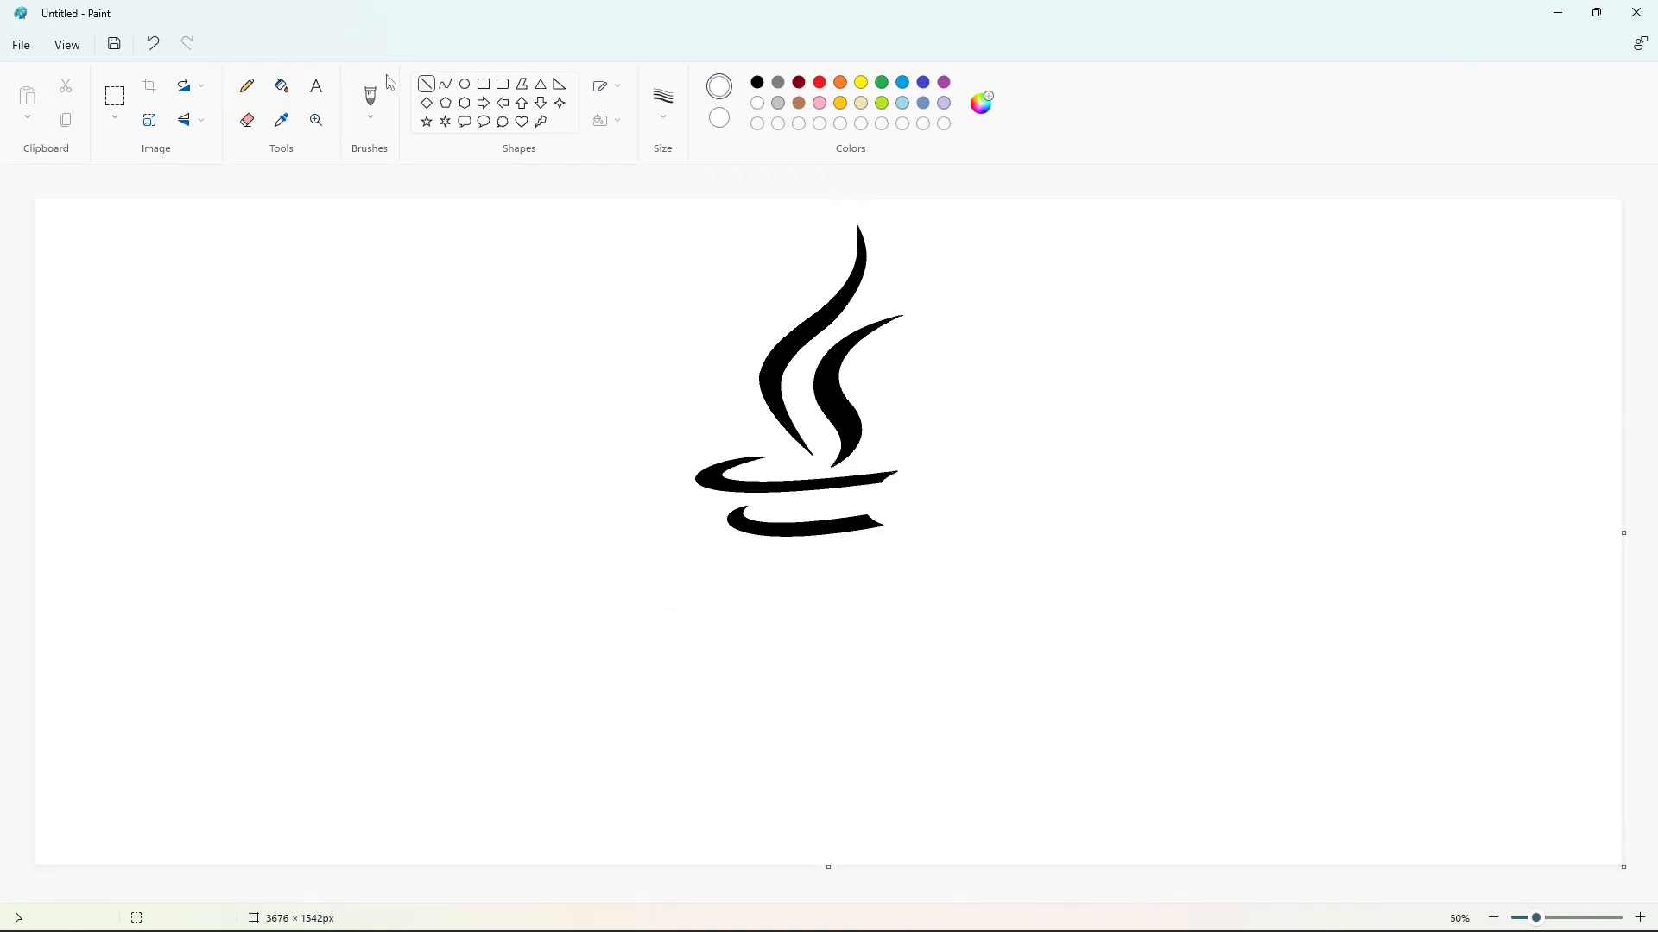
Draw the upper and lower black curves of a third cup band below the second one
left_click(446, 84)
left_click(758, 82)
left_click_drag(857, 559, 747, 568)
left_click_drag(876, 571, 703, 575)
Close the right end of the third cup band with a short curve and fill it with black
left_click(1640, 917)
left_click_drag(779, 896, 1212, 873)
scroll(908, 720, "down", 3)
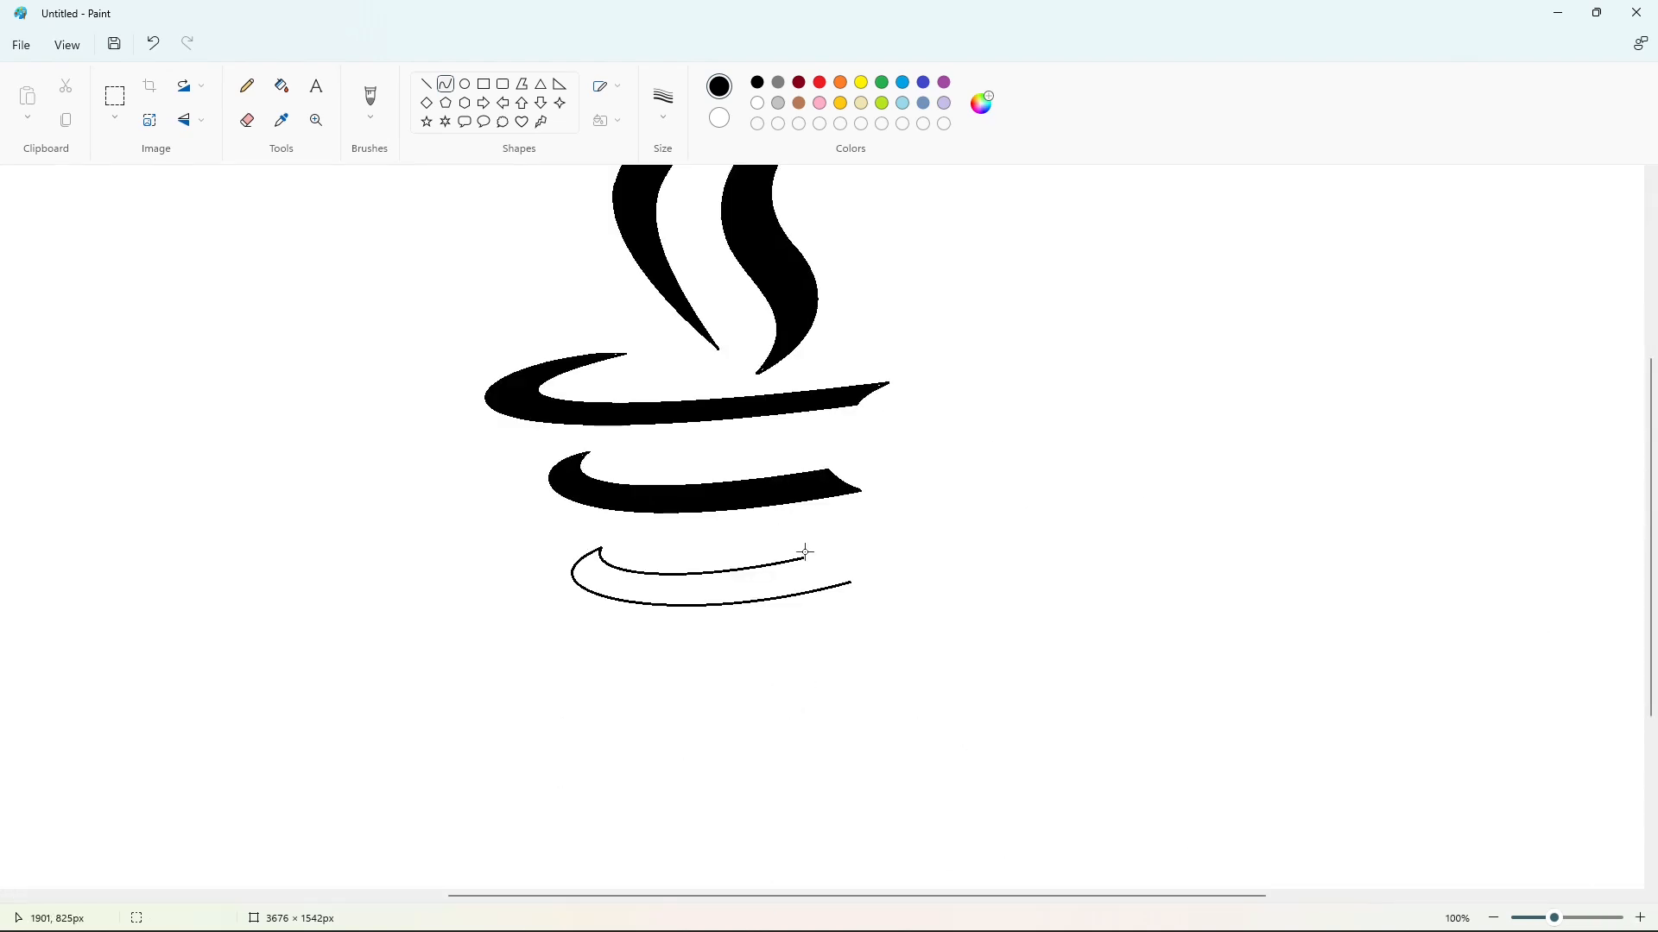
left_click_drag(805, 553, 851, 584)
left_click(282, 86)
left_click(716, 590)
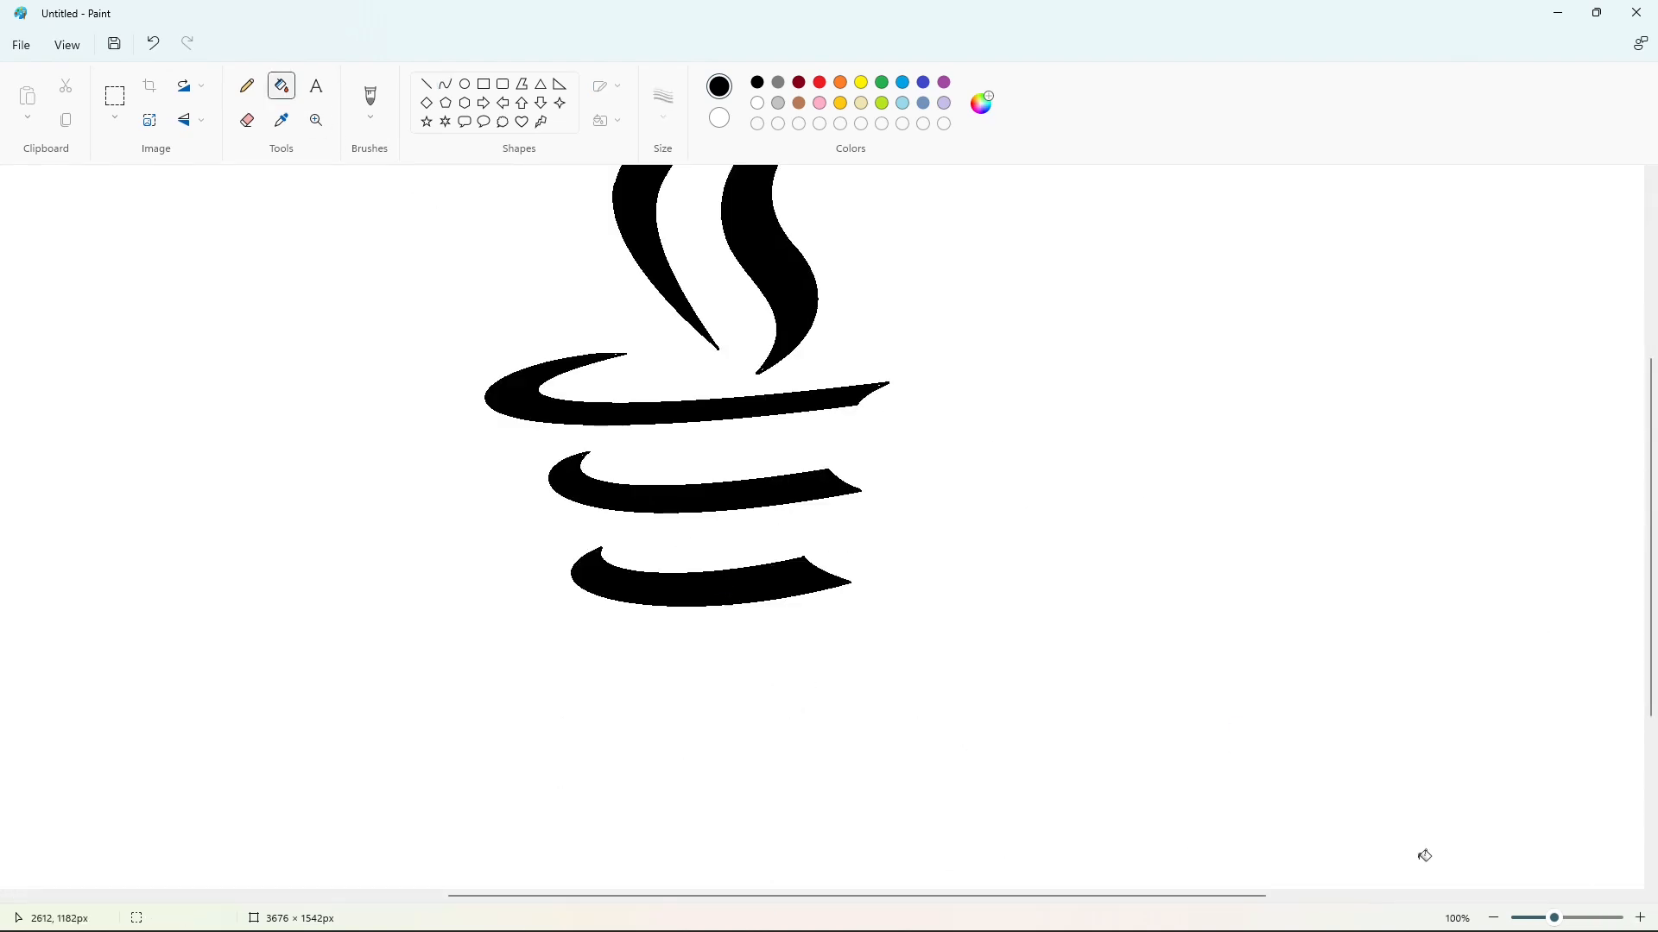
Draw a crescent-shaped cup handle to the right of the upper bands and fill it with black
left_click(1493, 918)
left_click(446, 83)
mouse_move(916, 454)
left_mouse_down()
mouse_move(904, 533)
mouse_move(982, 450)
mouse_move(904, 532)
mouse_move(949, 464)
left_mouse_up()
left_click(986, 516)
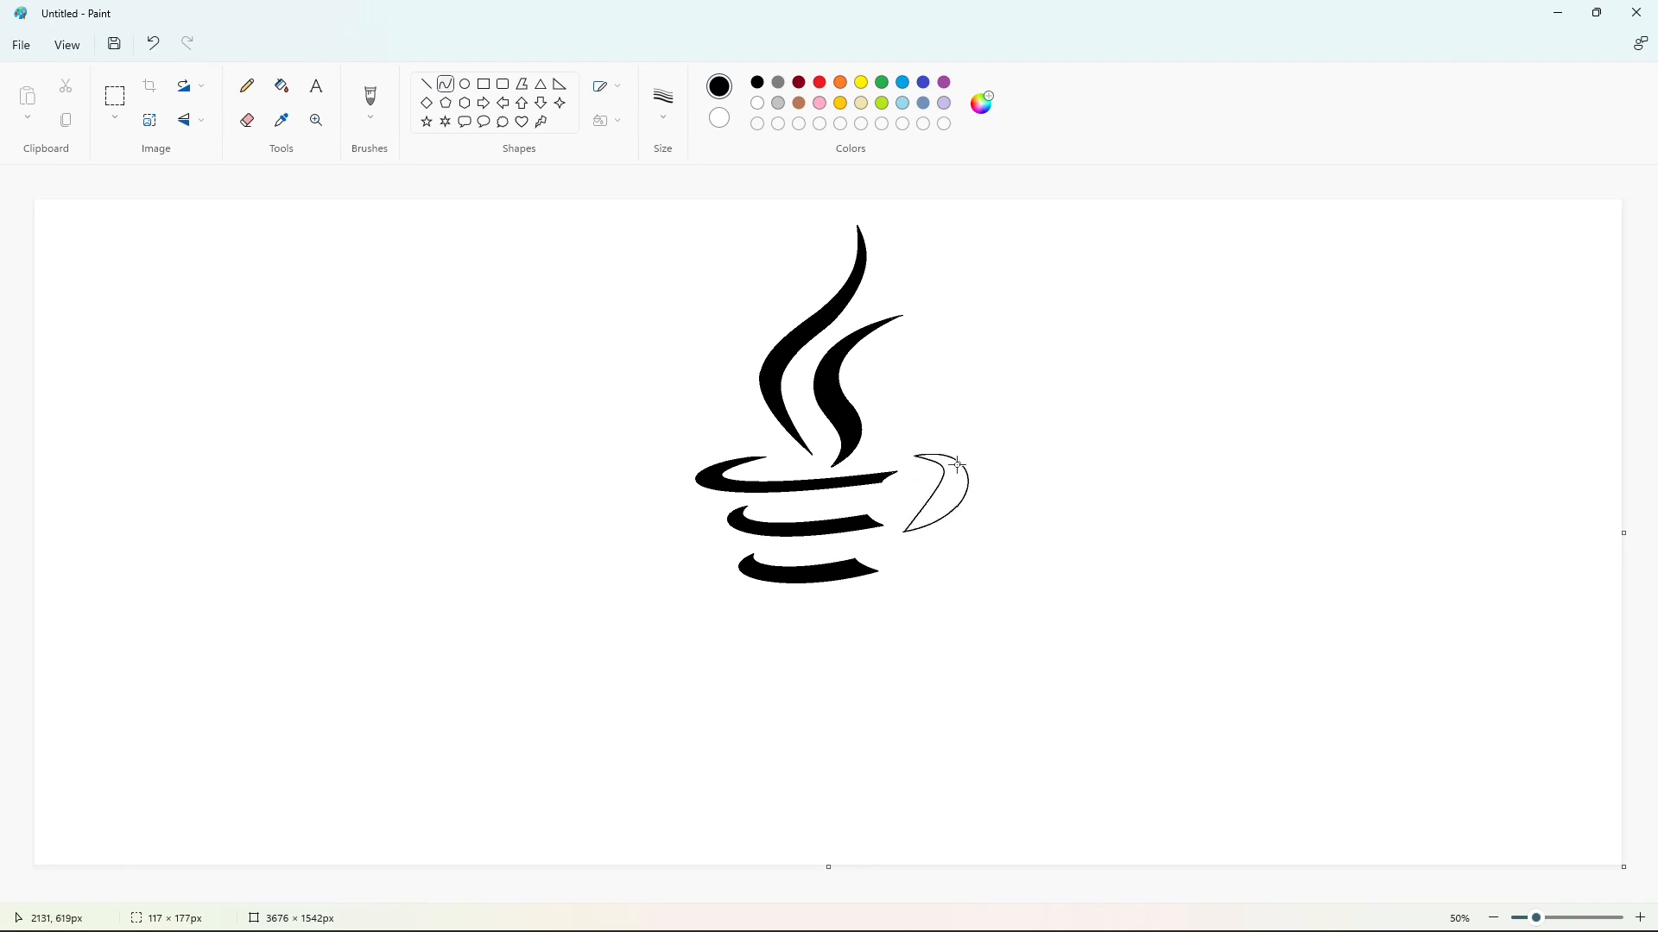
left_click(966, 501)
left_click(1640, 918)
left_click(1493, 917)
left_click(281, 85)
left_click(977, 370)
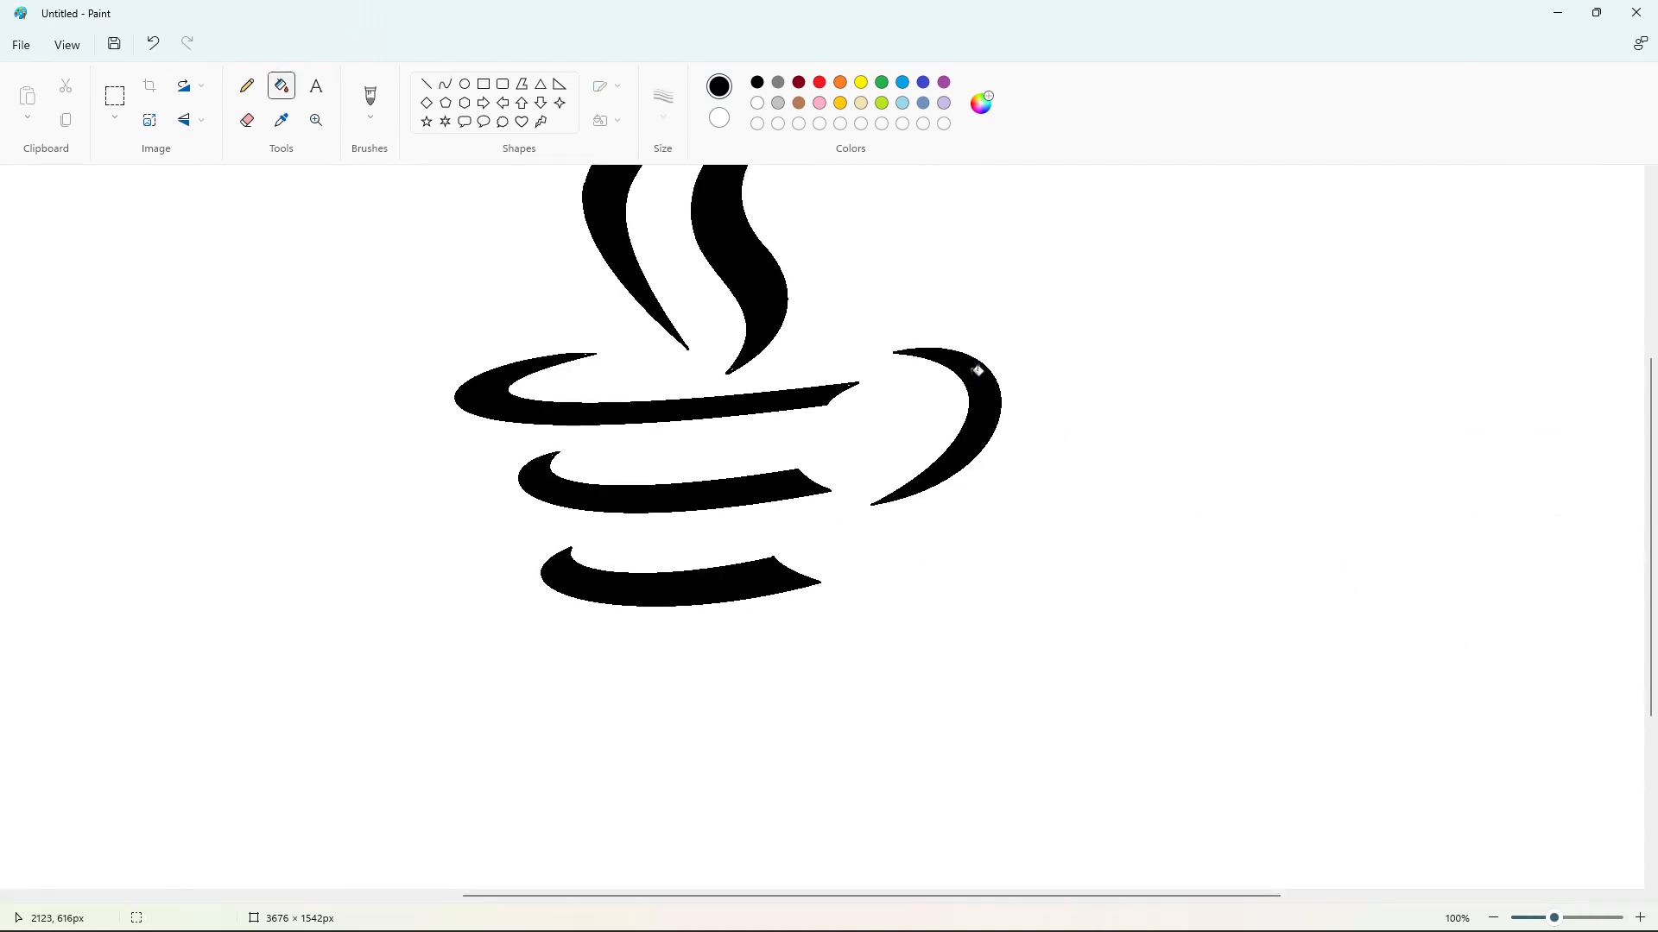
Draw the saucer's inner edge below the cup as a wide curve with upturned left and right ends
left_click(445, 83)
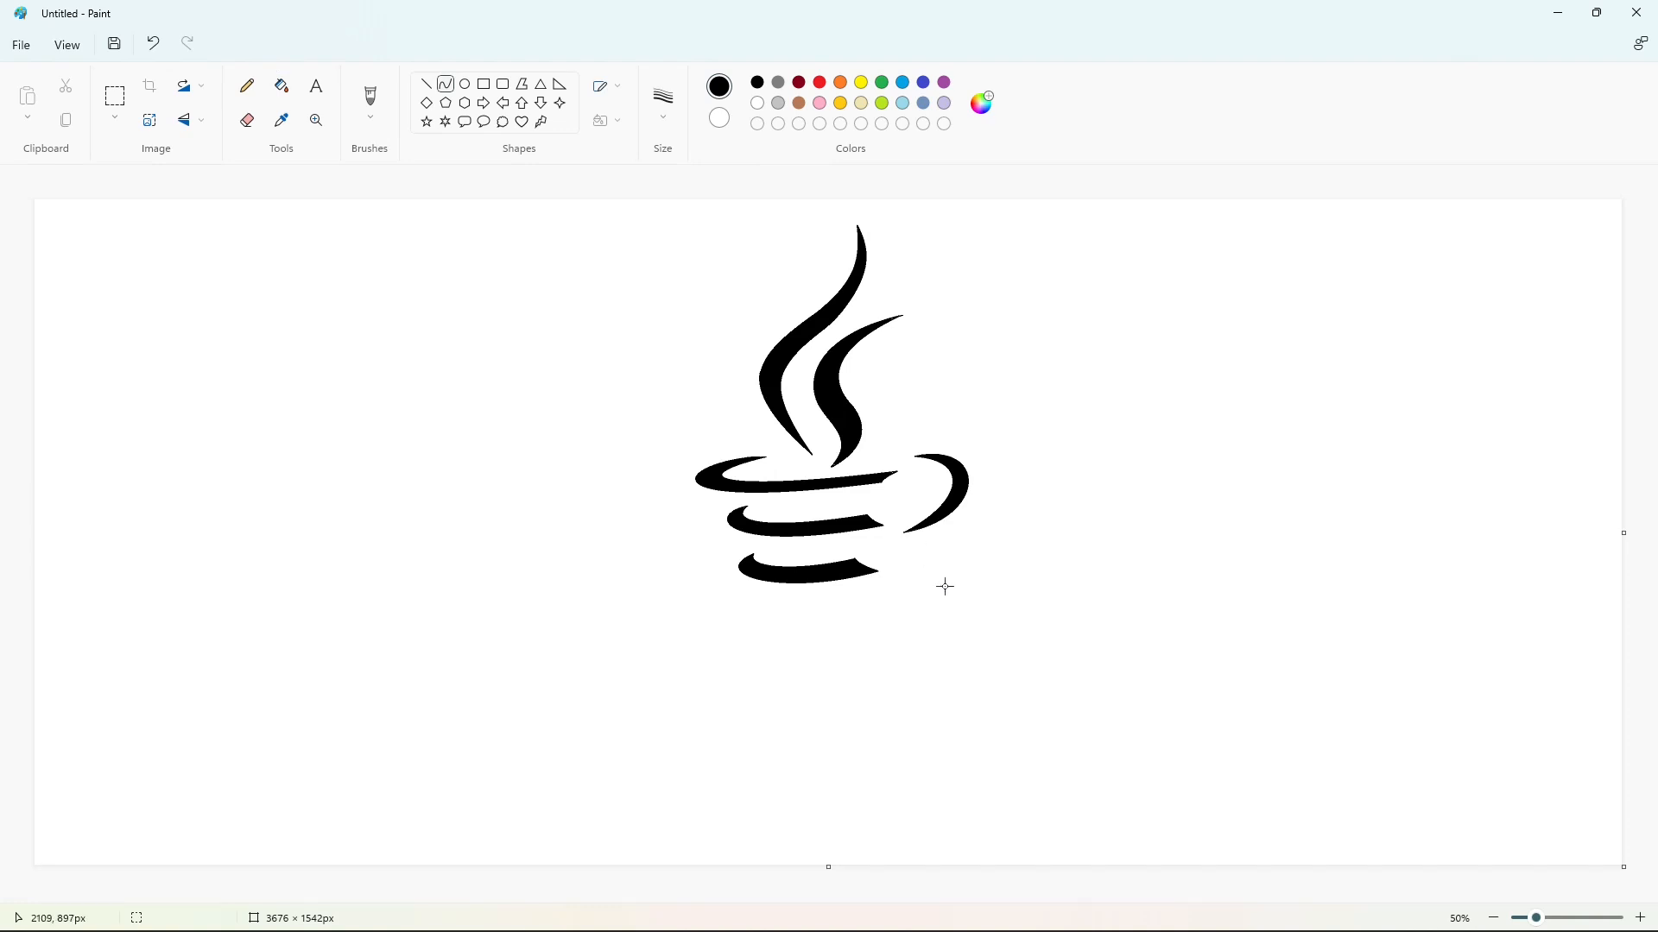
left_click_drag(943, 584, 779, 616)
left_click_drag(884, 609, 945, 607)
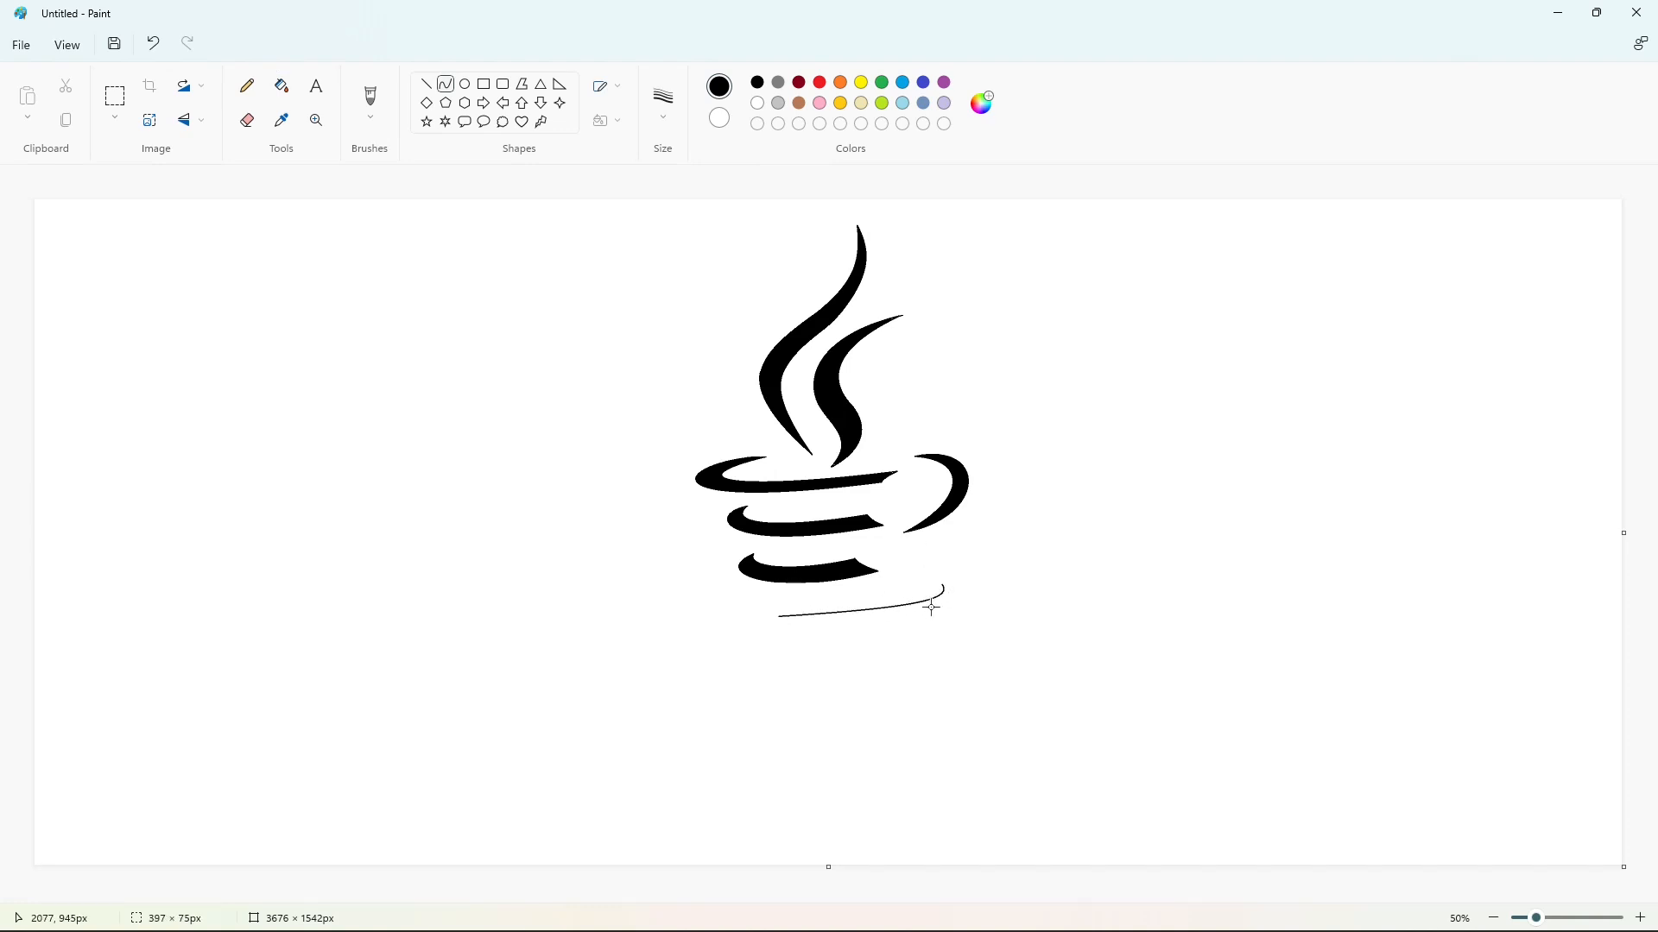
left_click(932, 606)
mouse_move(777, 613)
left_mouse_down()
mouse_move(721, 585)
mouse_move(722, 599)
mouse_move(652, 596)
left_mouse_up()
left_click(1021, 605)
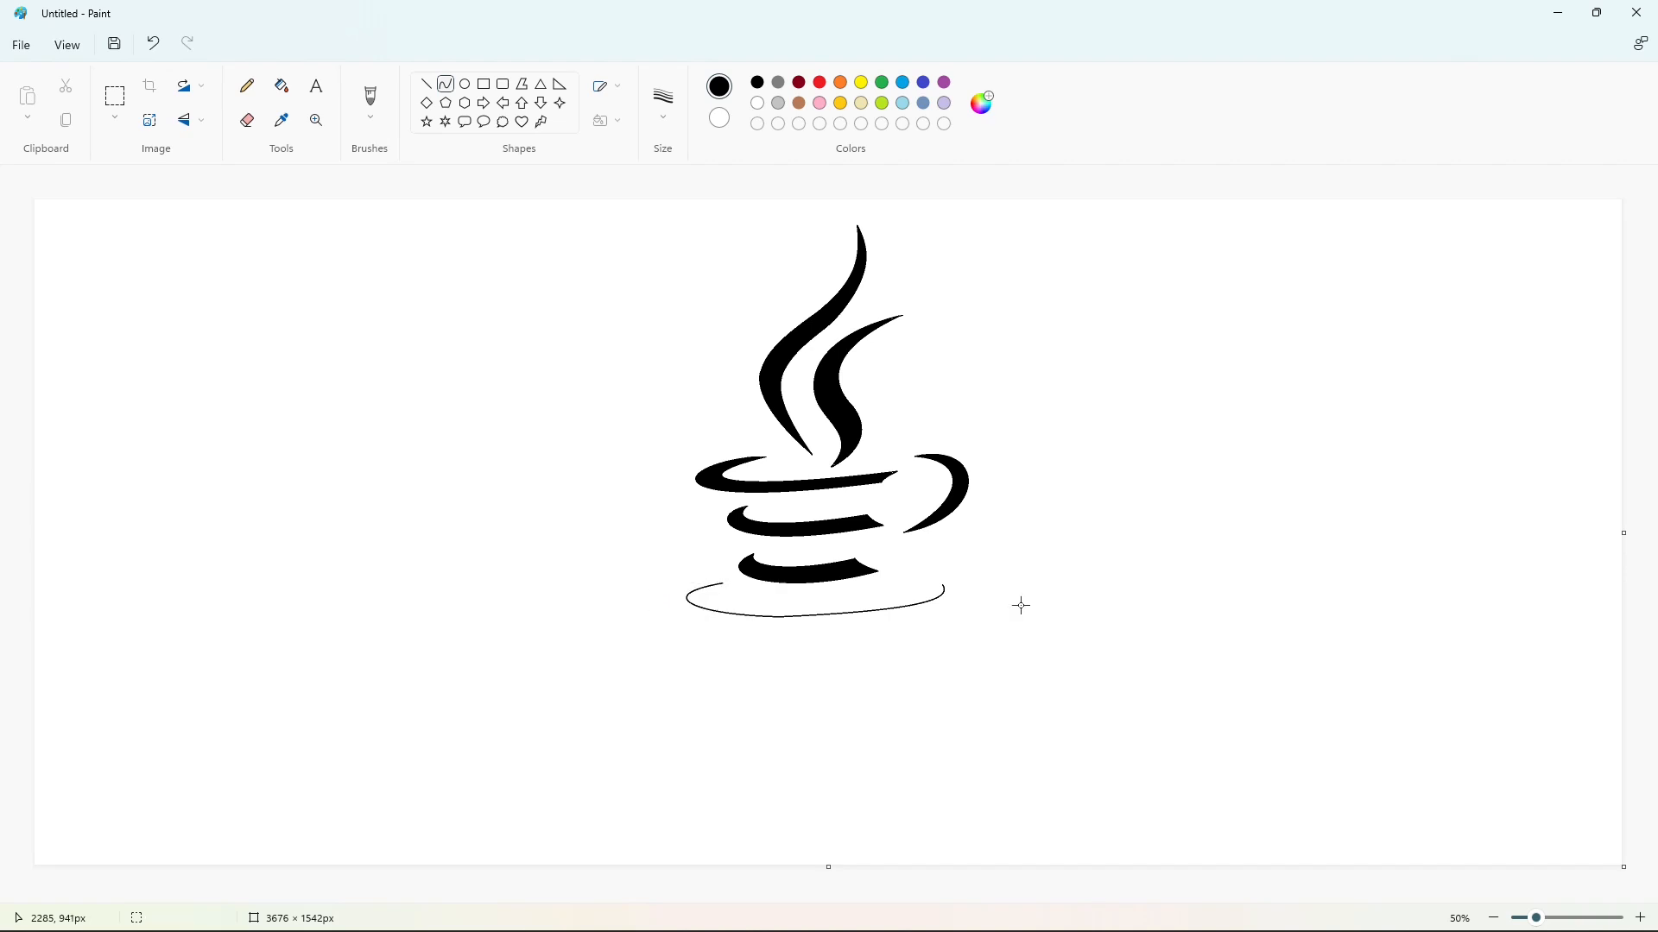
Draw the saucer's outer edge with curves running from its right tip around to its left tip
left_click_drag(944, 587, 776, 625)
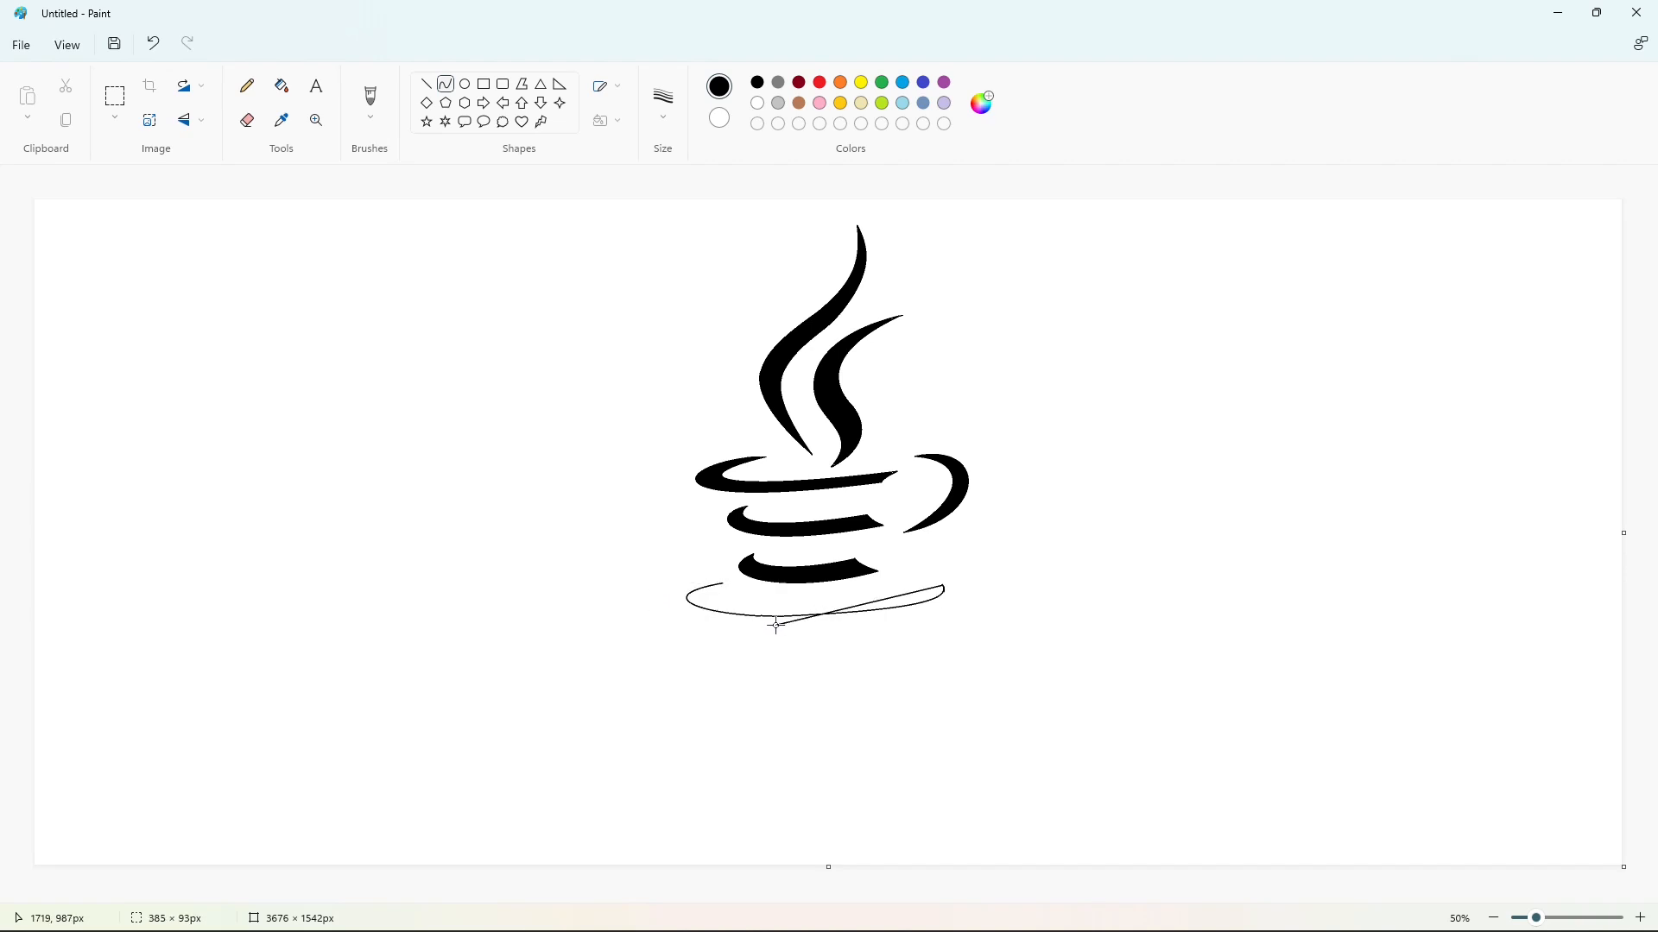
left_click_drag(961, 596, 965, 598)
left_click_drag(918, 618, 914, 624)
left_click(1125, 633)
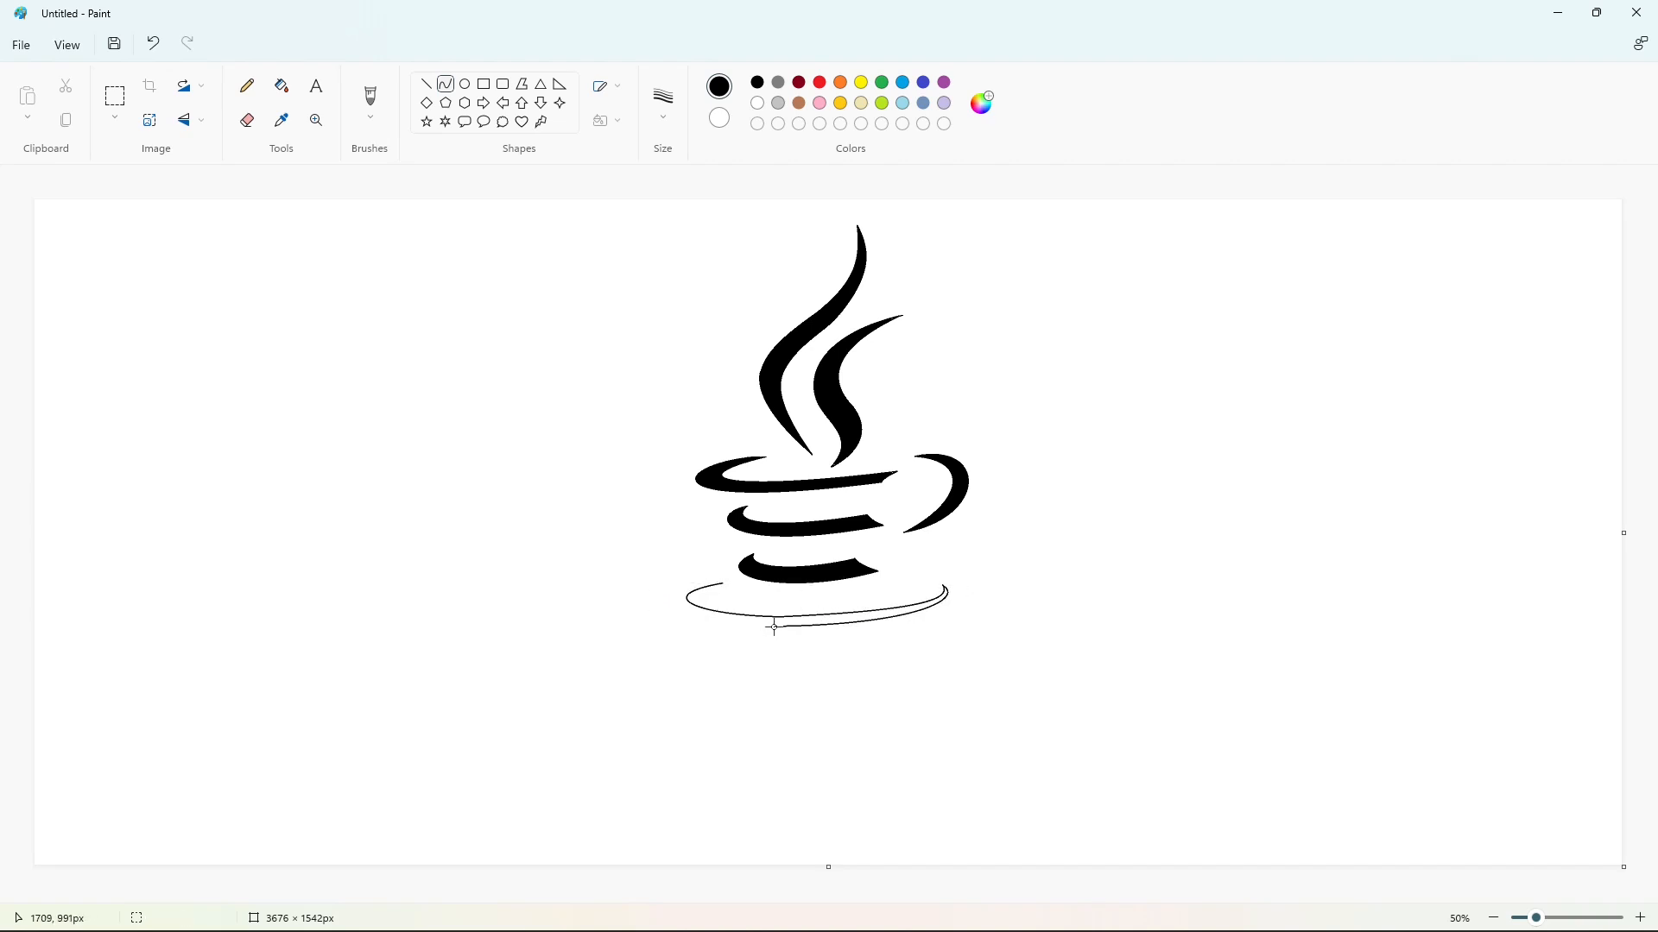
mouse_move(775, 626)
left_mouse_down()
mouse_move(721, 584)
mouse_move(658, 618)
mouse_move(621, 596)
mouse_move(762, 623)
mouse_move(720, 582)
mouse_move(644, 618)
mouse_move(633, 585)
left_mouse_up()
Fill the saucer with black and touch up its edge with a short line
left_click(1640, 918)
left_click(281, 86)
left_click(861, 675)
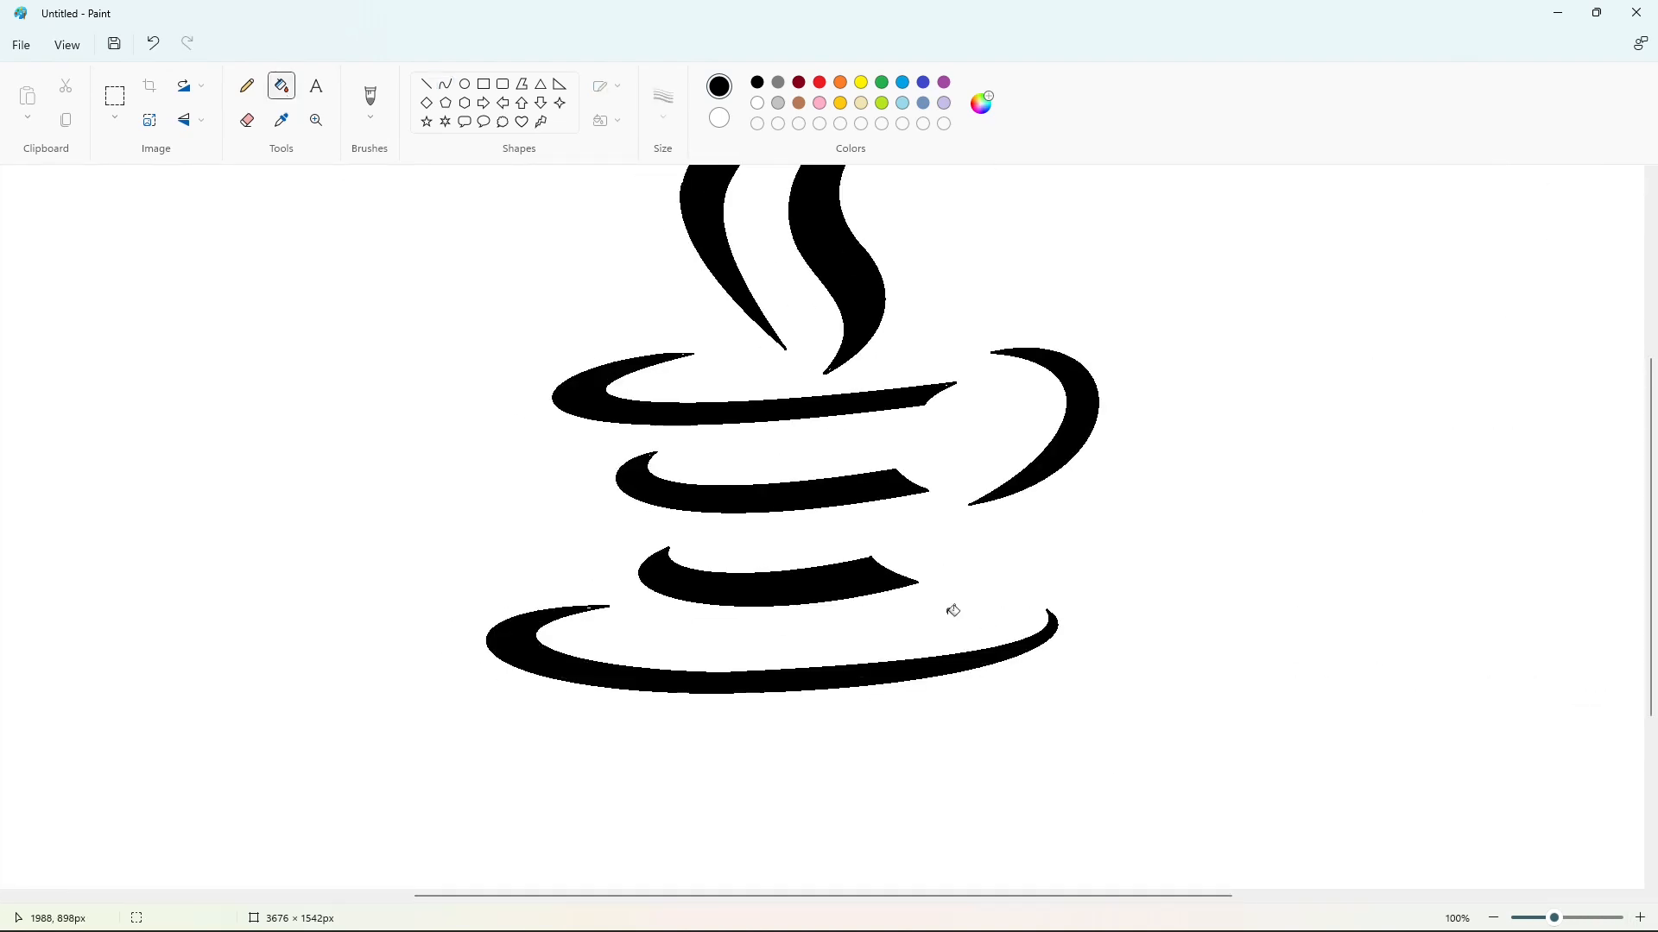
left_click(429, 87)
left_click_drag(678, 674, 702, 674)
scroll(803, 630, "down", 2)
left_click(1494, 918)
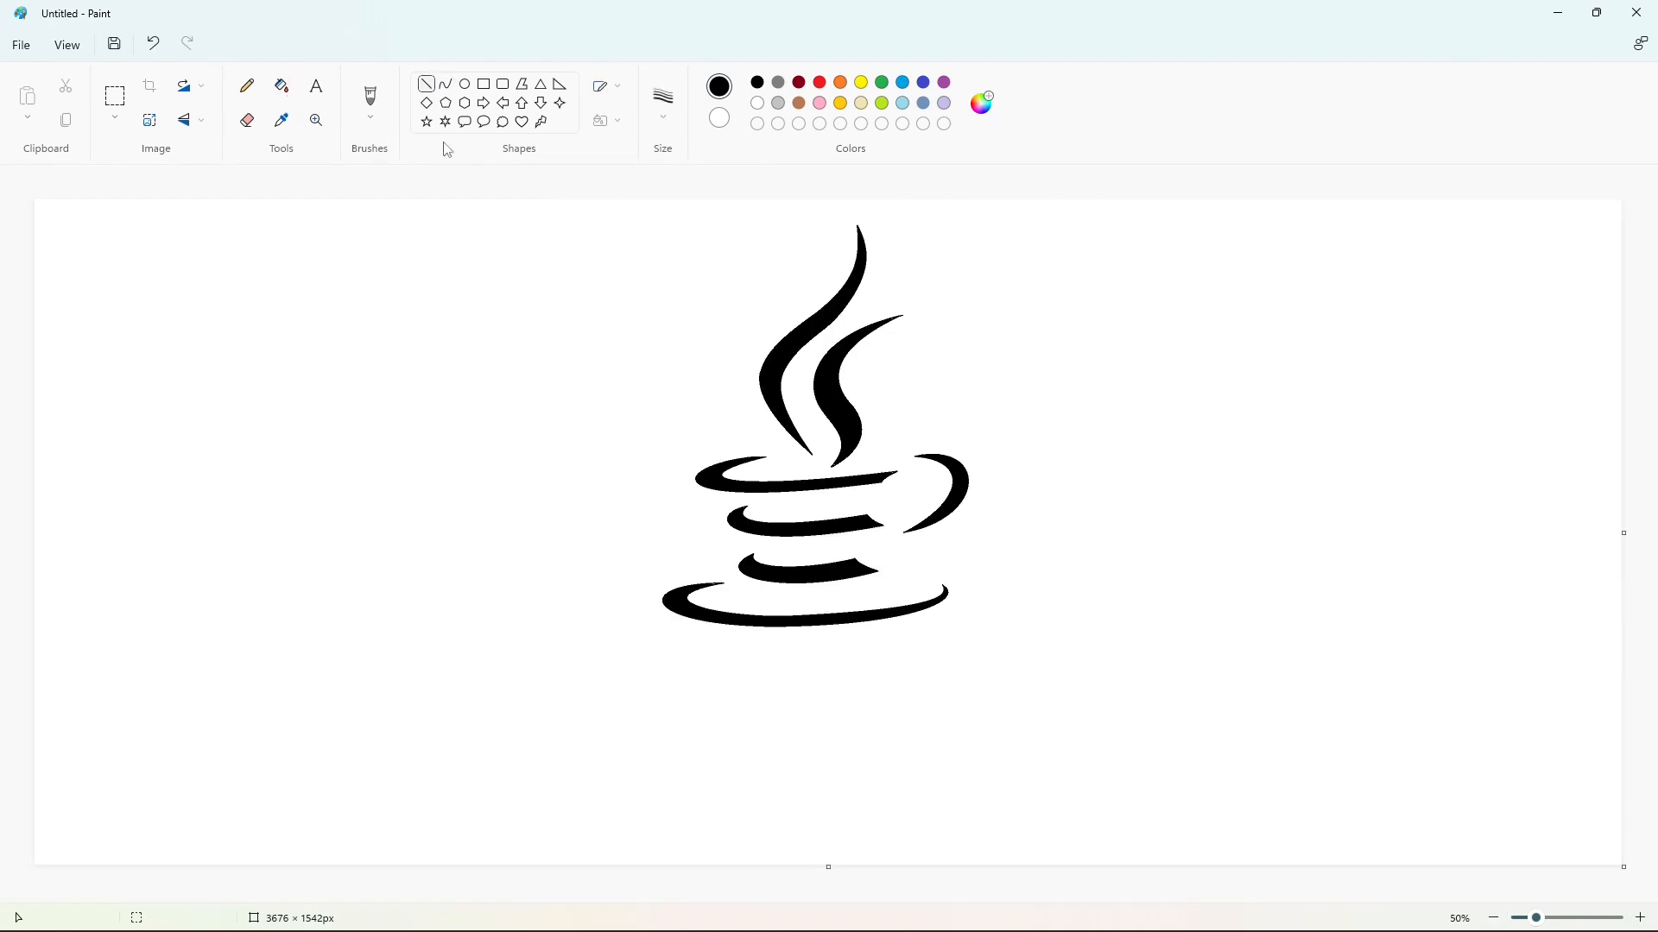
Draw a thin crescent outline beneath the saucer, running along its lower right side
left_click(446, 84)
left_click_drag(966, 606, 724, 634)
left_click_drag(863, 627, 825, 649)
left_click_drag(966, 607, 725, 634)
left_click_drag(951, 622, 825, 666)
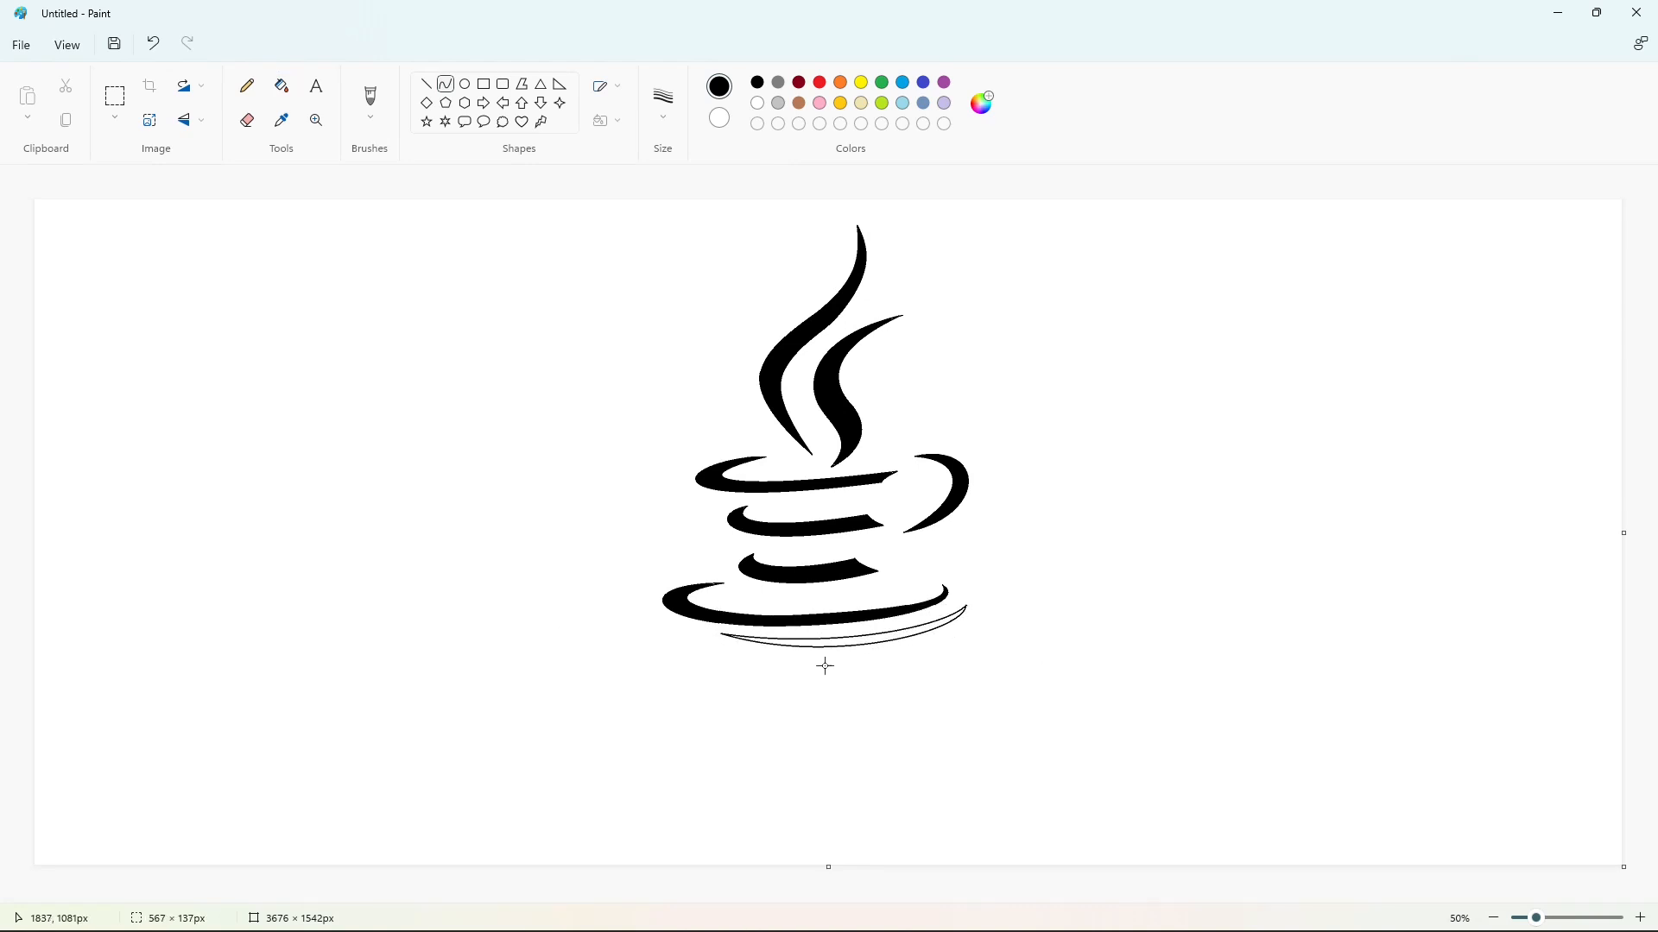
left_click(831, 666)
Fill the thin crescent beneath the saucer with black and touch up the edges with a white line
left_click(281, 86)
left_click(1641, 917)
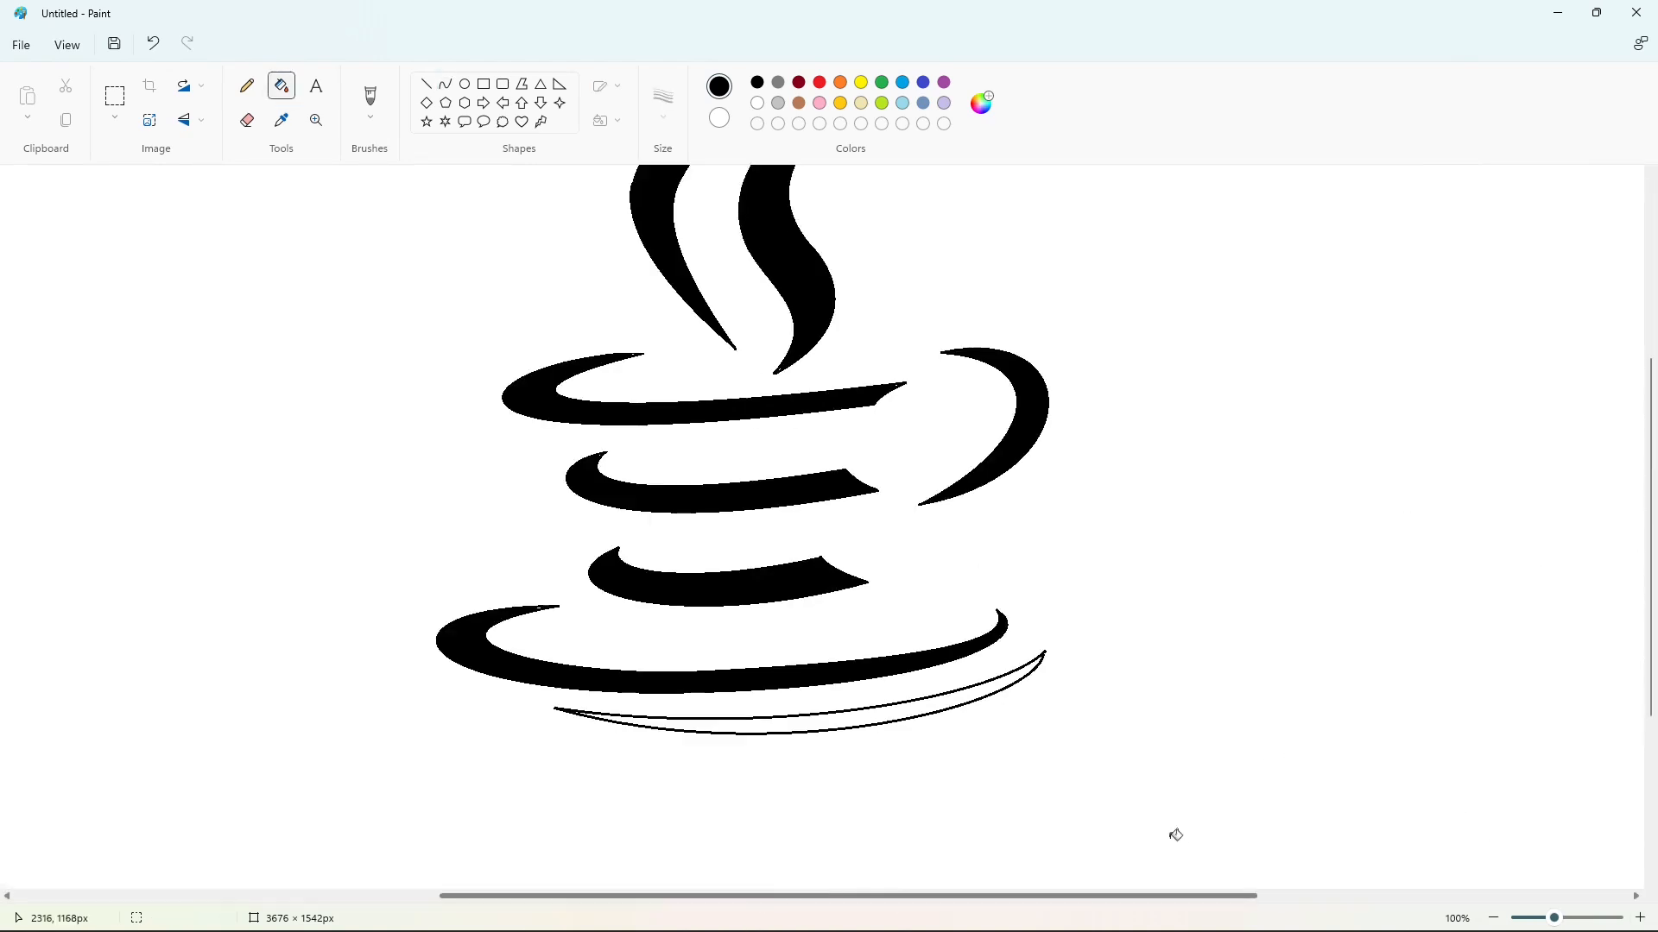
left_click(995, 686)
left_click(426, 84)
left_click(757, 103)
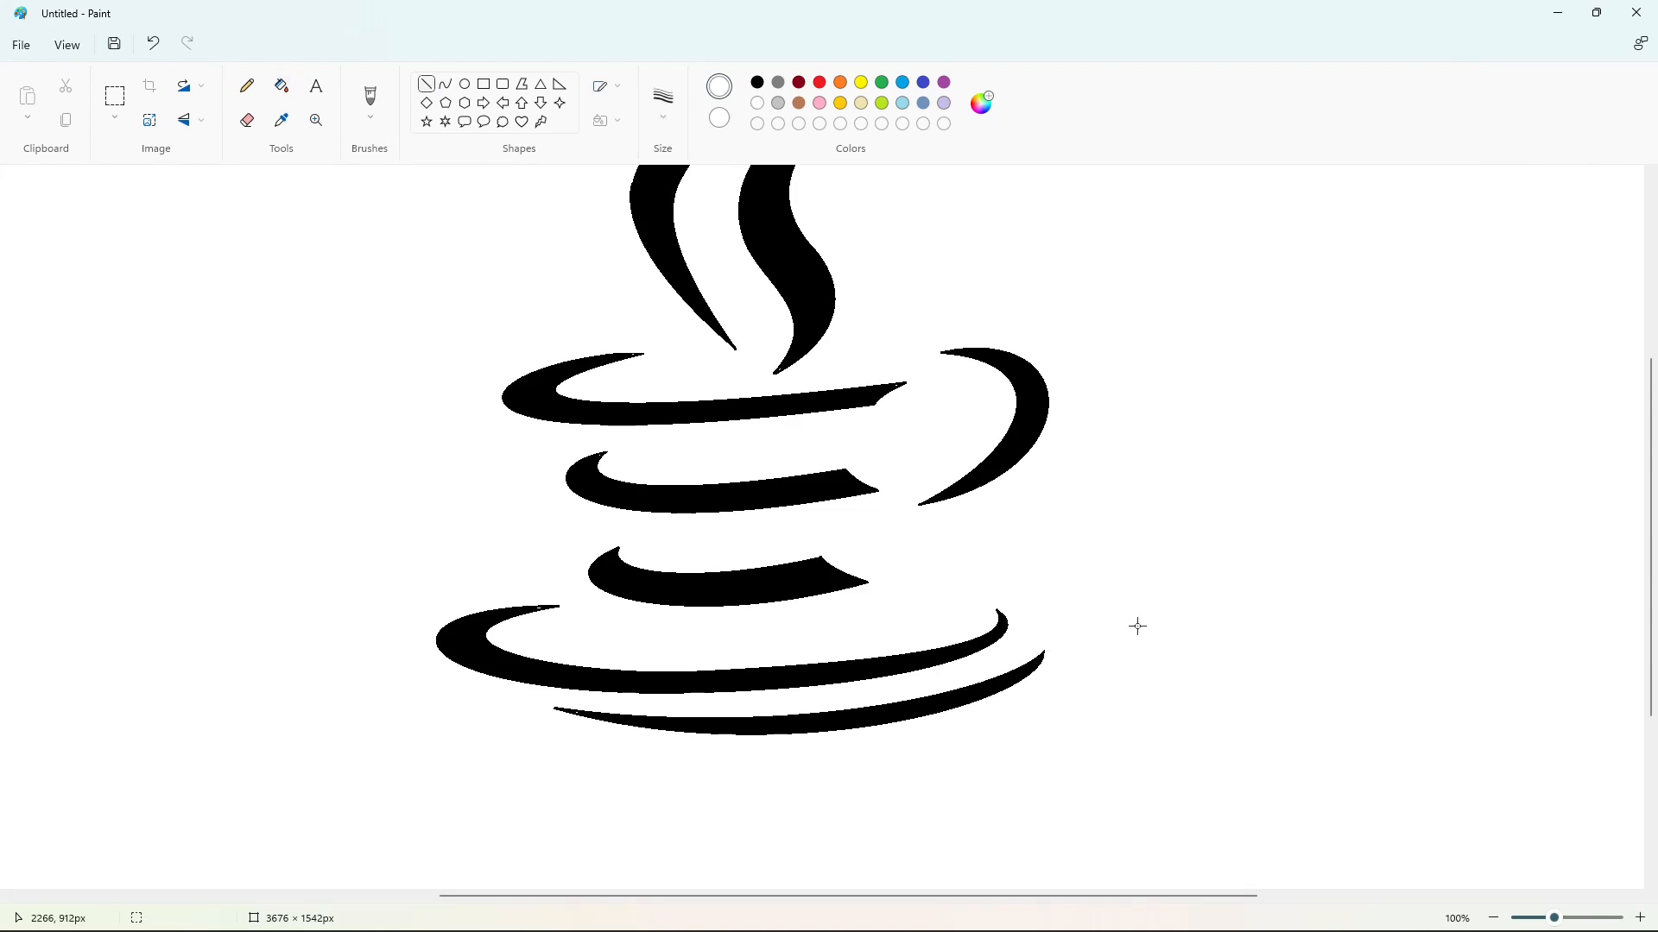
Fill the background around the cup drawing with purple
left_click(943, 82)
left_click(282, 86)
left_click(1125, 380)
Fill the steam swirls, cup bands, handle, saucer and lower crescent with white
left_click(757, 103)
left_click(682, 259)
left_click(691, 406)
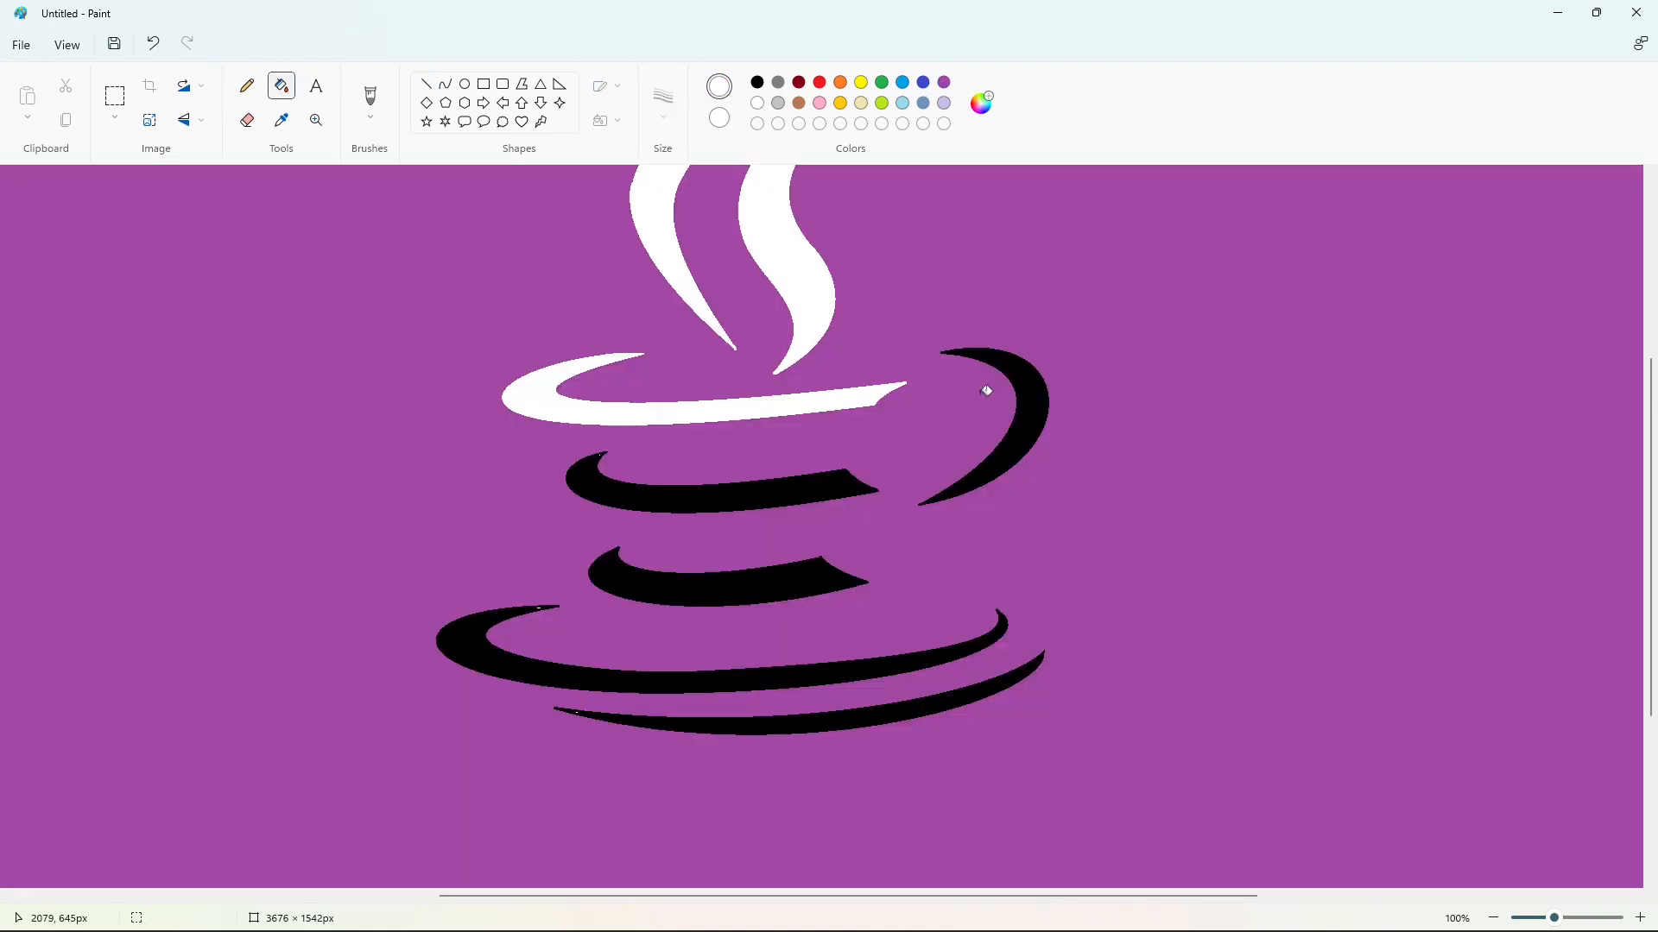
left_click(992, 389)
left_click(780, 587)
left_click(784, 682)
left_click(788, 726)
Refill the steam swirls, cup bands, handle and saucer shapes with black
left_click(757, 82)
left_click(660, 233)
left_click(807, 320)
left_click(798, 404)
left_click(1023, 414)
left_click(829, 486)
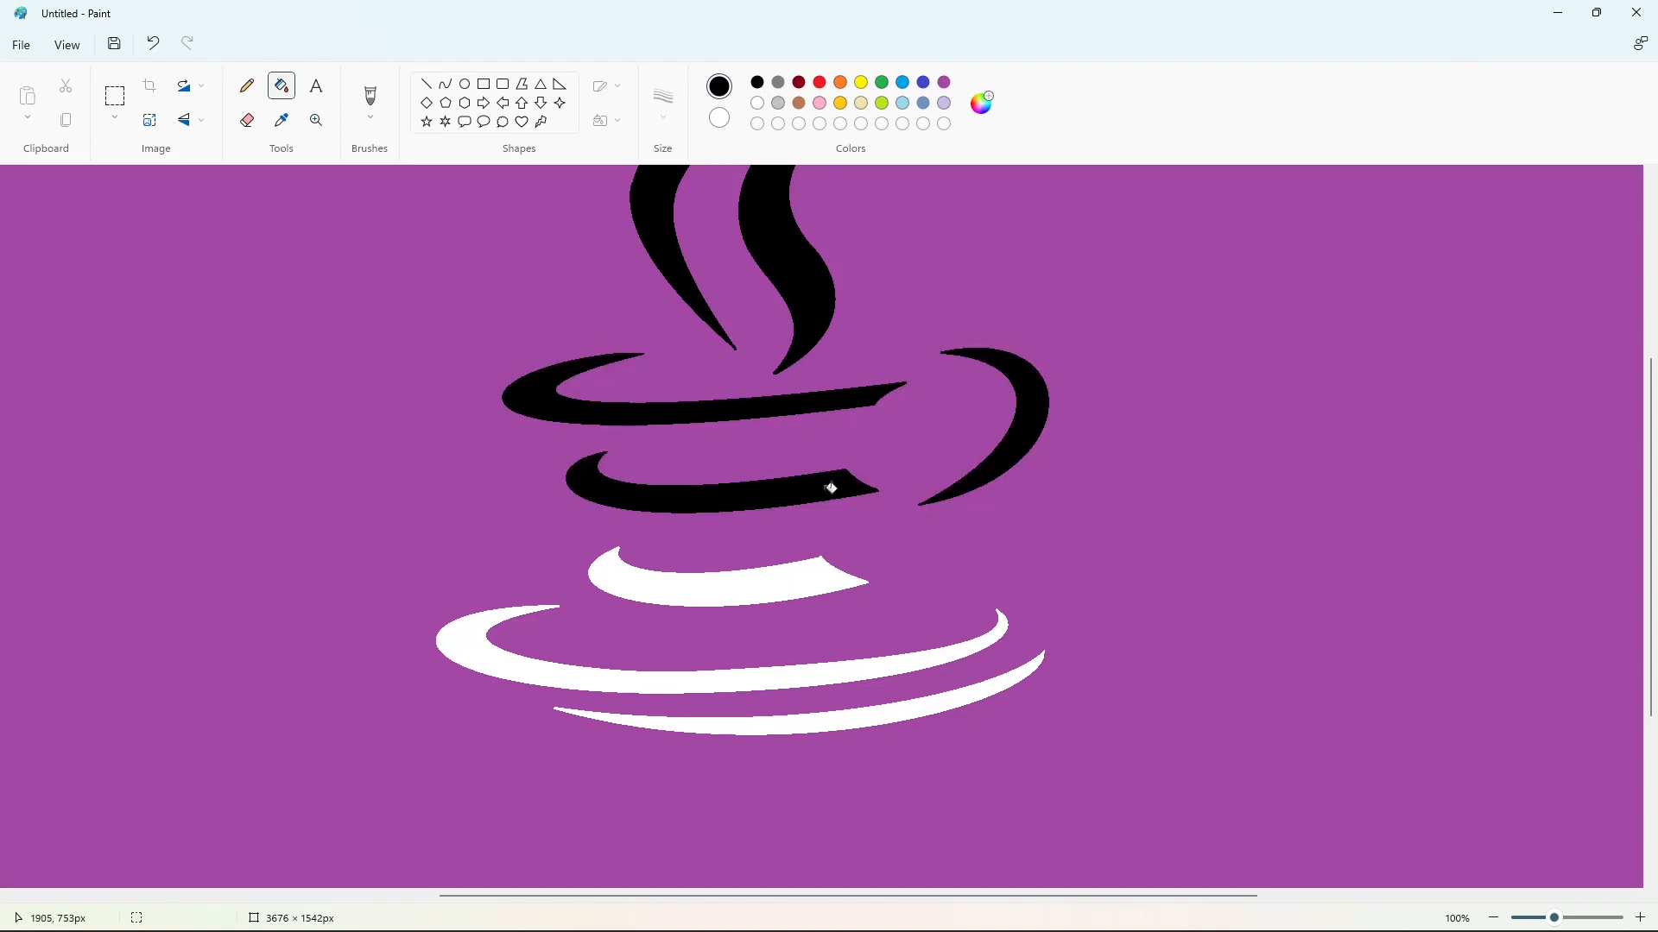
Fill the purple background with white
left_click(757, 102)
left_click(1209, 484)
left_click(1494, 918)
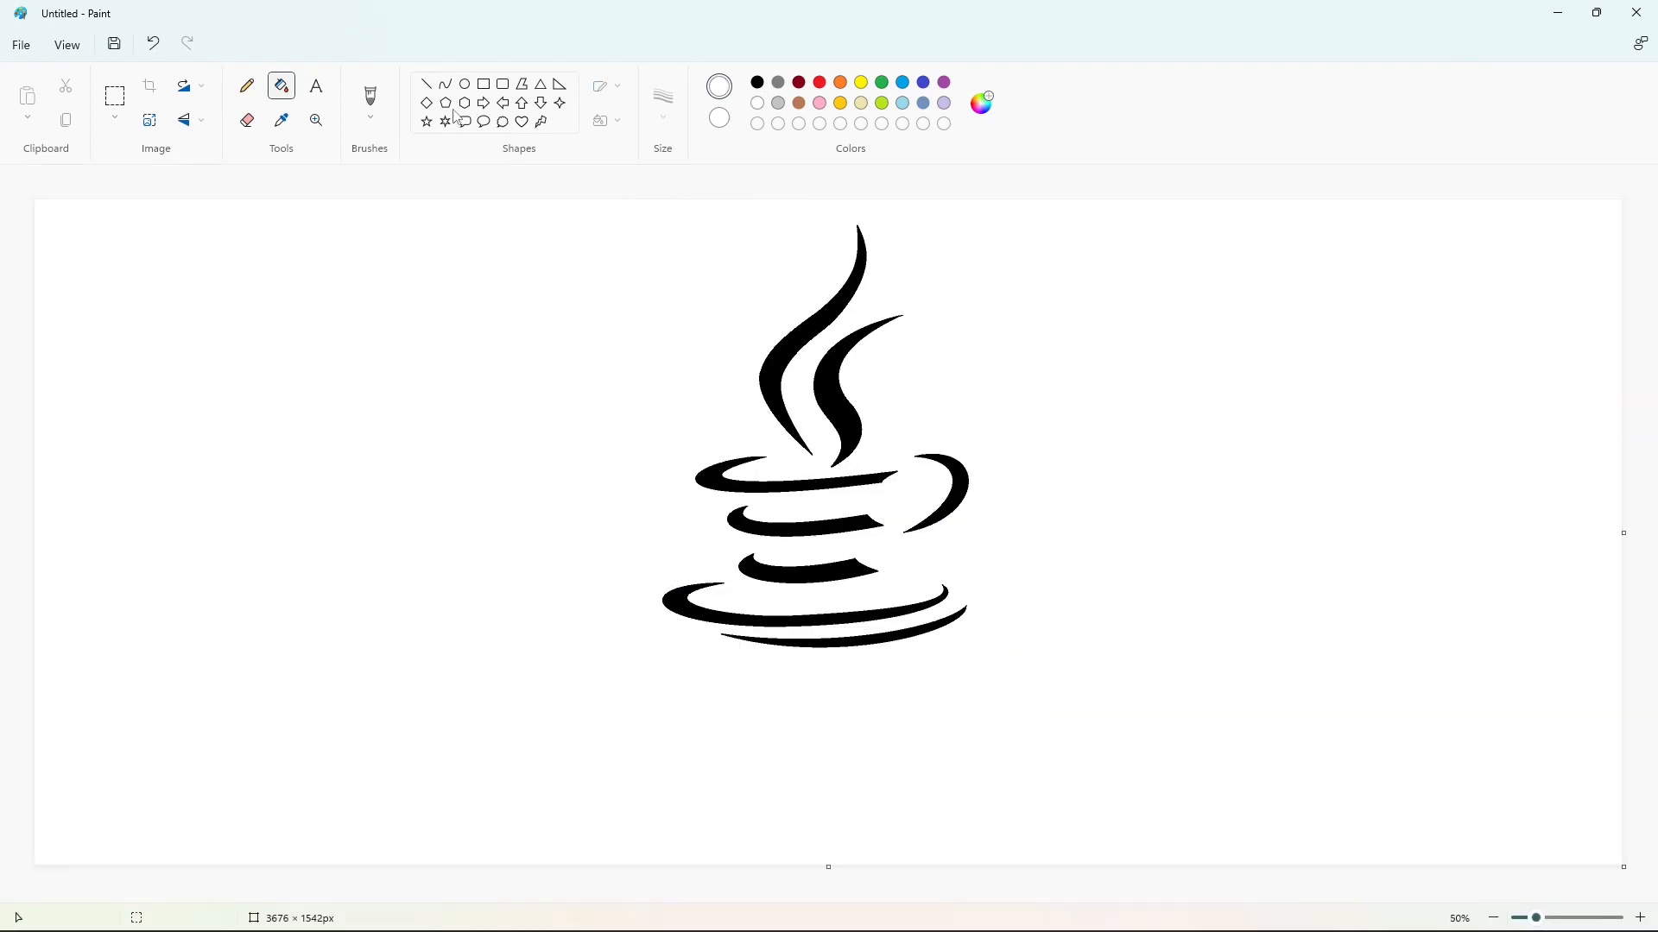
Draw the left edge of a letter J below the saucer with 5 px black strokes, curving its lower end leftward
left_click(426, 84)
left_click(663, 101)
left_click(681, 218)
mouse_move(673, 708)
left_mouse_down()
mouse_move(743, 796)
mouse_move(658, 827)
left_mouse_up()
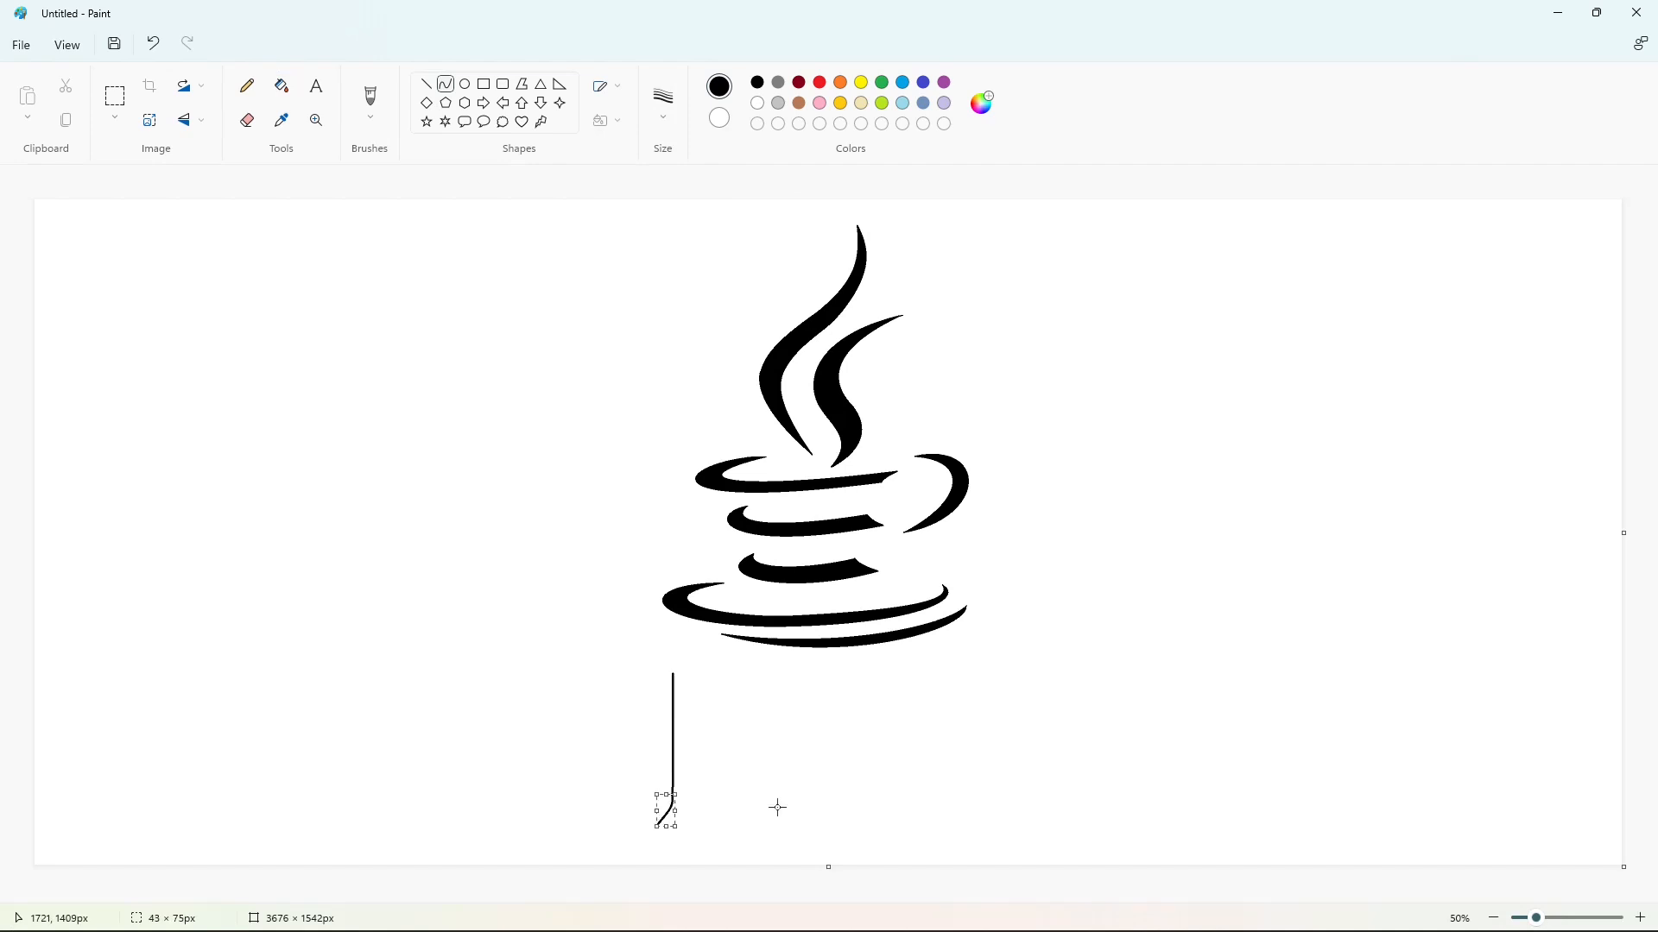
left_click(777, 808)
Draw the right edge of the letter J, parallel to the left edge with a matching lower hook
left_click(427, 84)
mouse_move(691, 799)
left_mouse_down()
mouse_move(664, 836)
mouse_move(682, 829)
left_mouse_up()
left_click(827, 805)
Close the letter J's outline and fill it with black
scroll(895, 811, "up", 2)
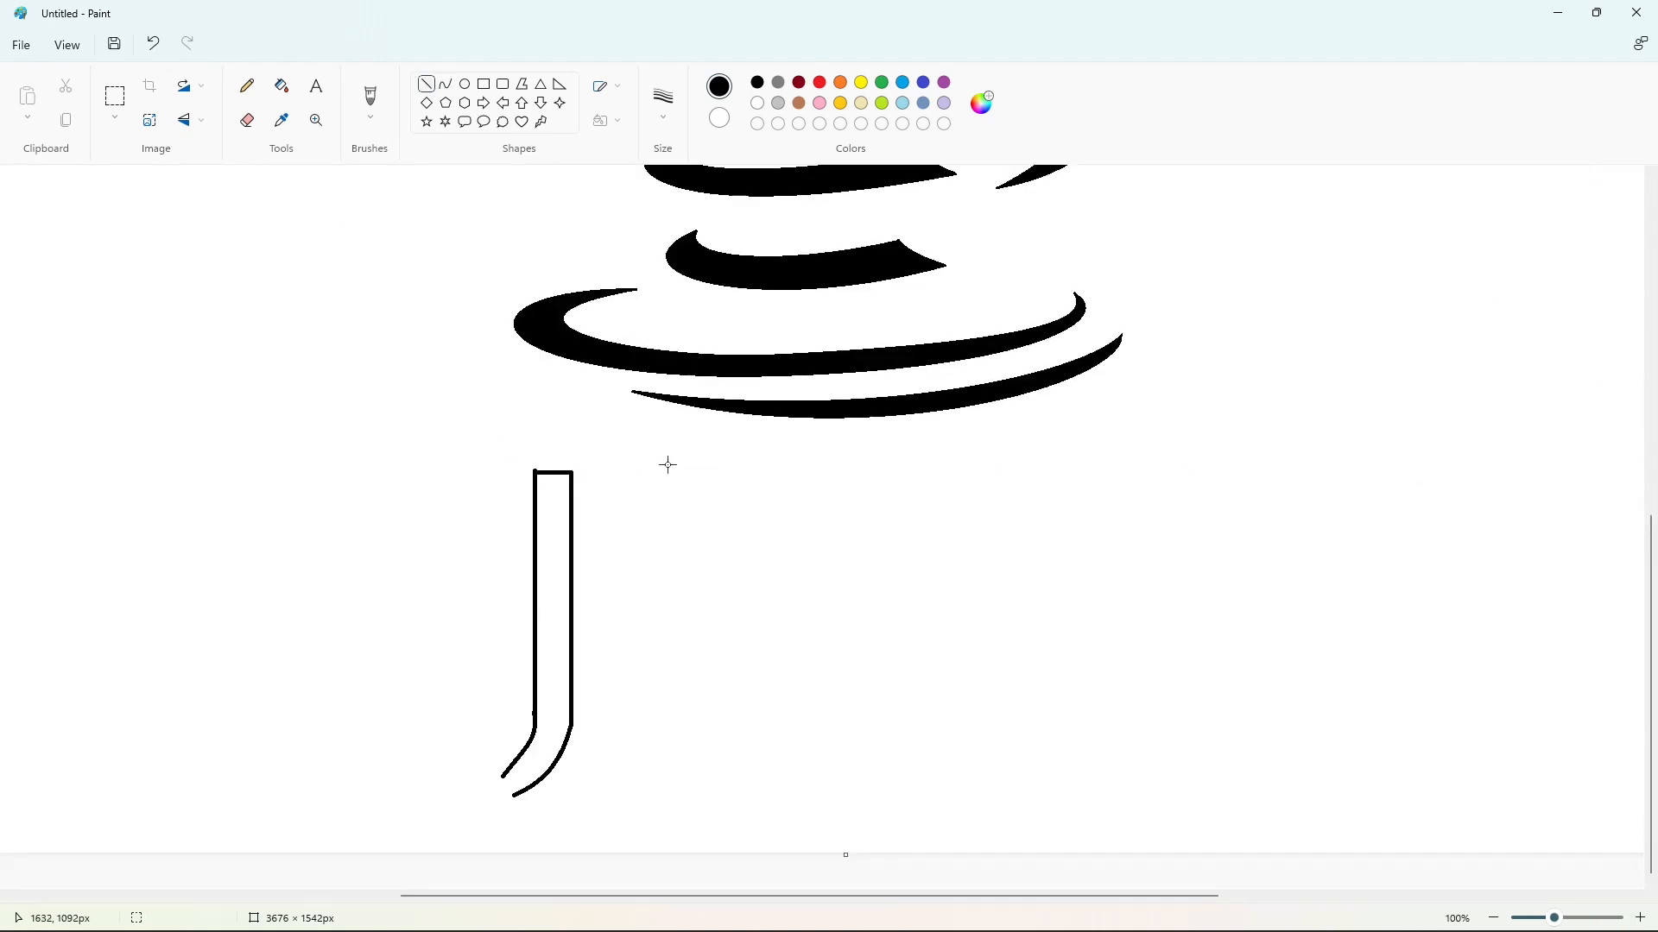
left_click(281, 86)
left_click(551, 549)
left_click(426, 84)
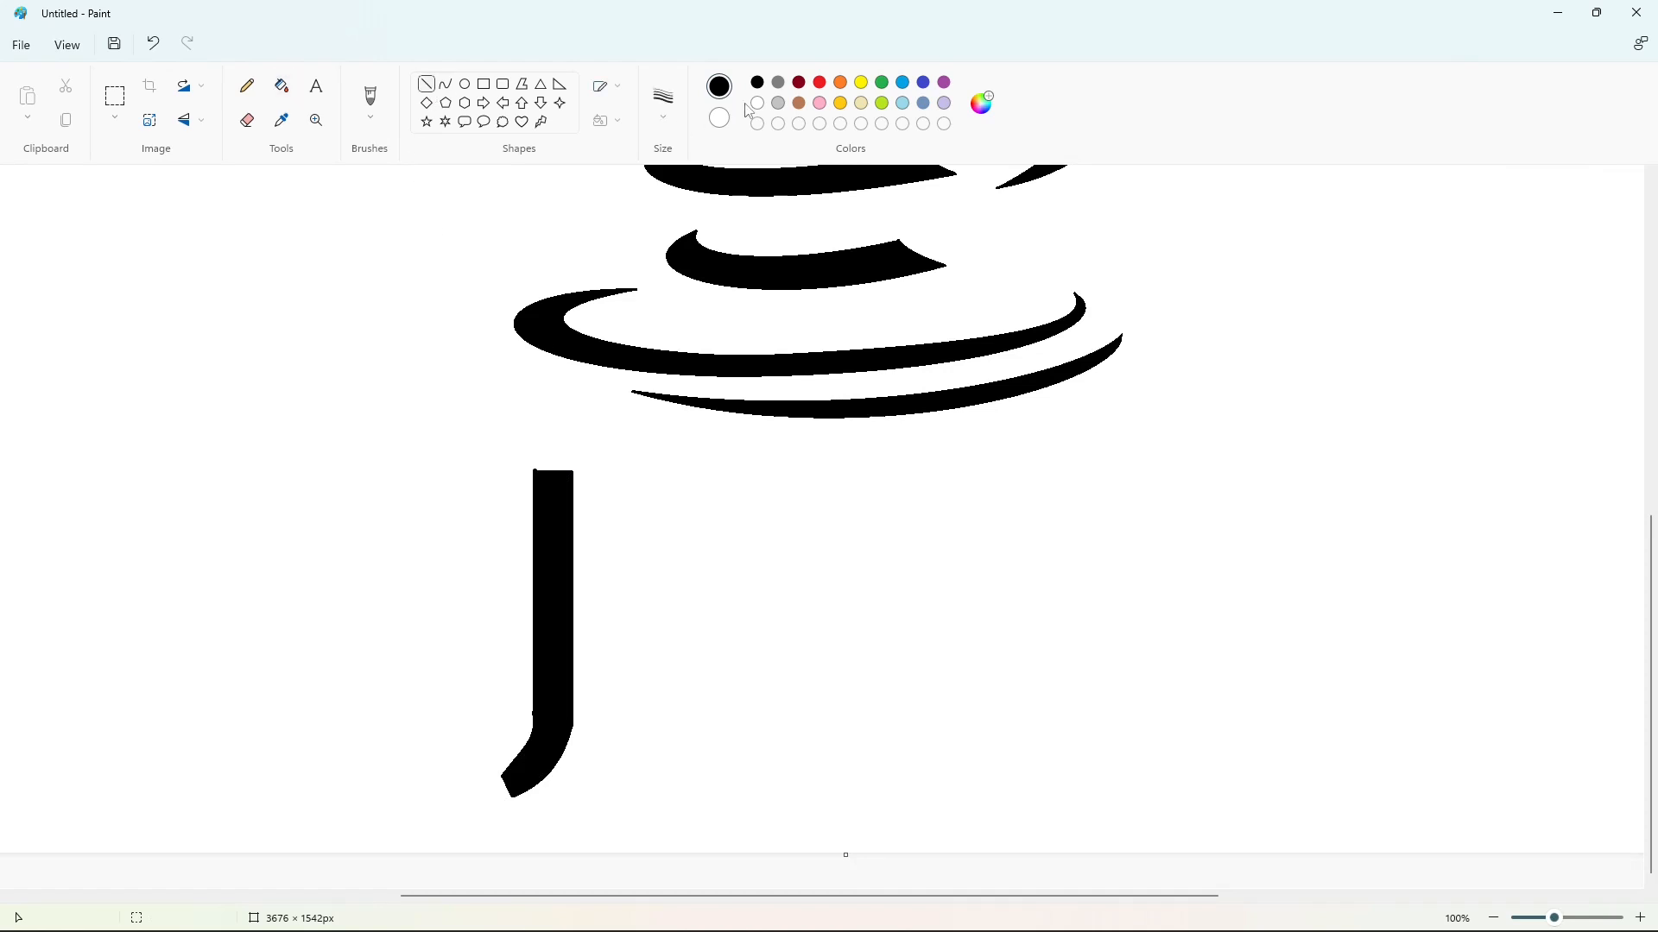
Erase the small bump on the left edge of the letter J with a short white line
left_click(757, 103)
left_click_drag(524, 698, 524, 699)
left_click(1495, 917)
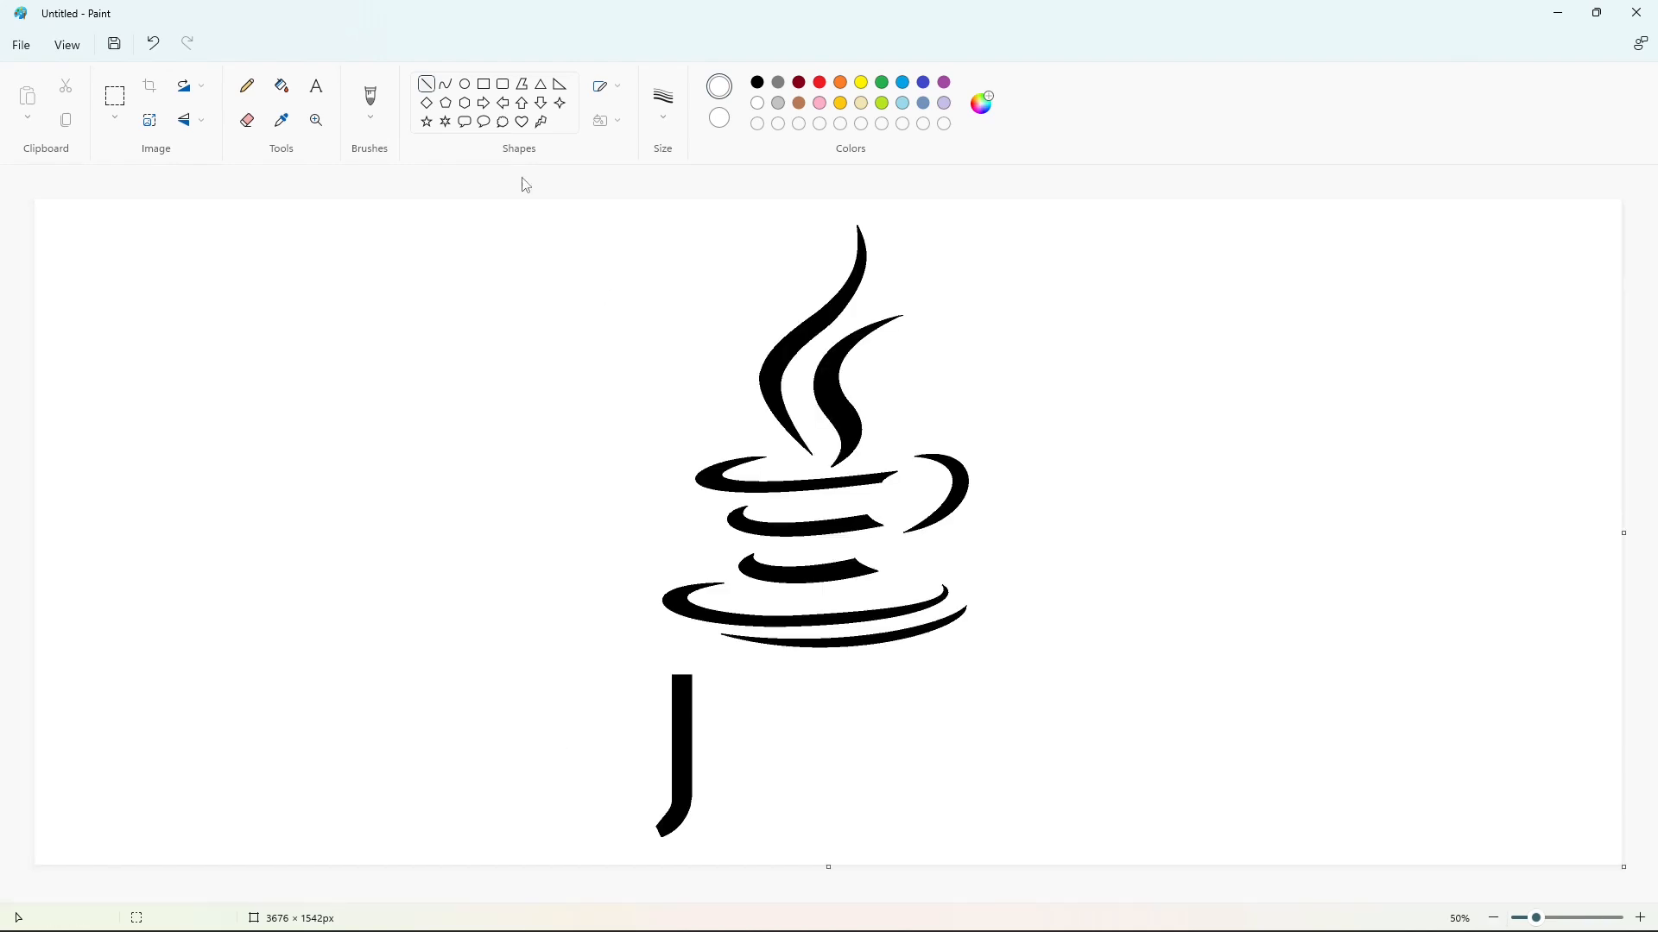
Draw a lowercase a's upper arch with two black curves beside the J, and its stem edges with straight lines
left_click(758, 83)
mouse_move(712, 714)
left_mouse_down()
mouse_move(780, 735)
mouse_move(783, 714)
mouse_move(761, 746)
mouse_move(766, 725)
left_mouse_up()
left_click(859, 712)
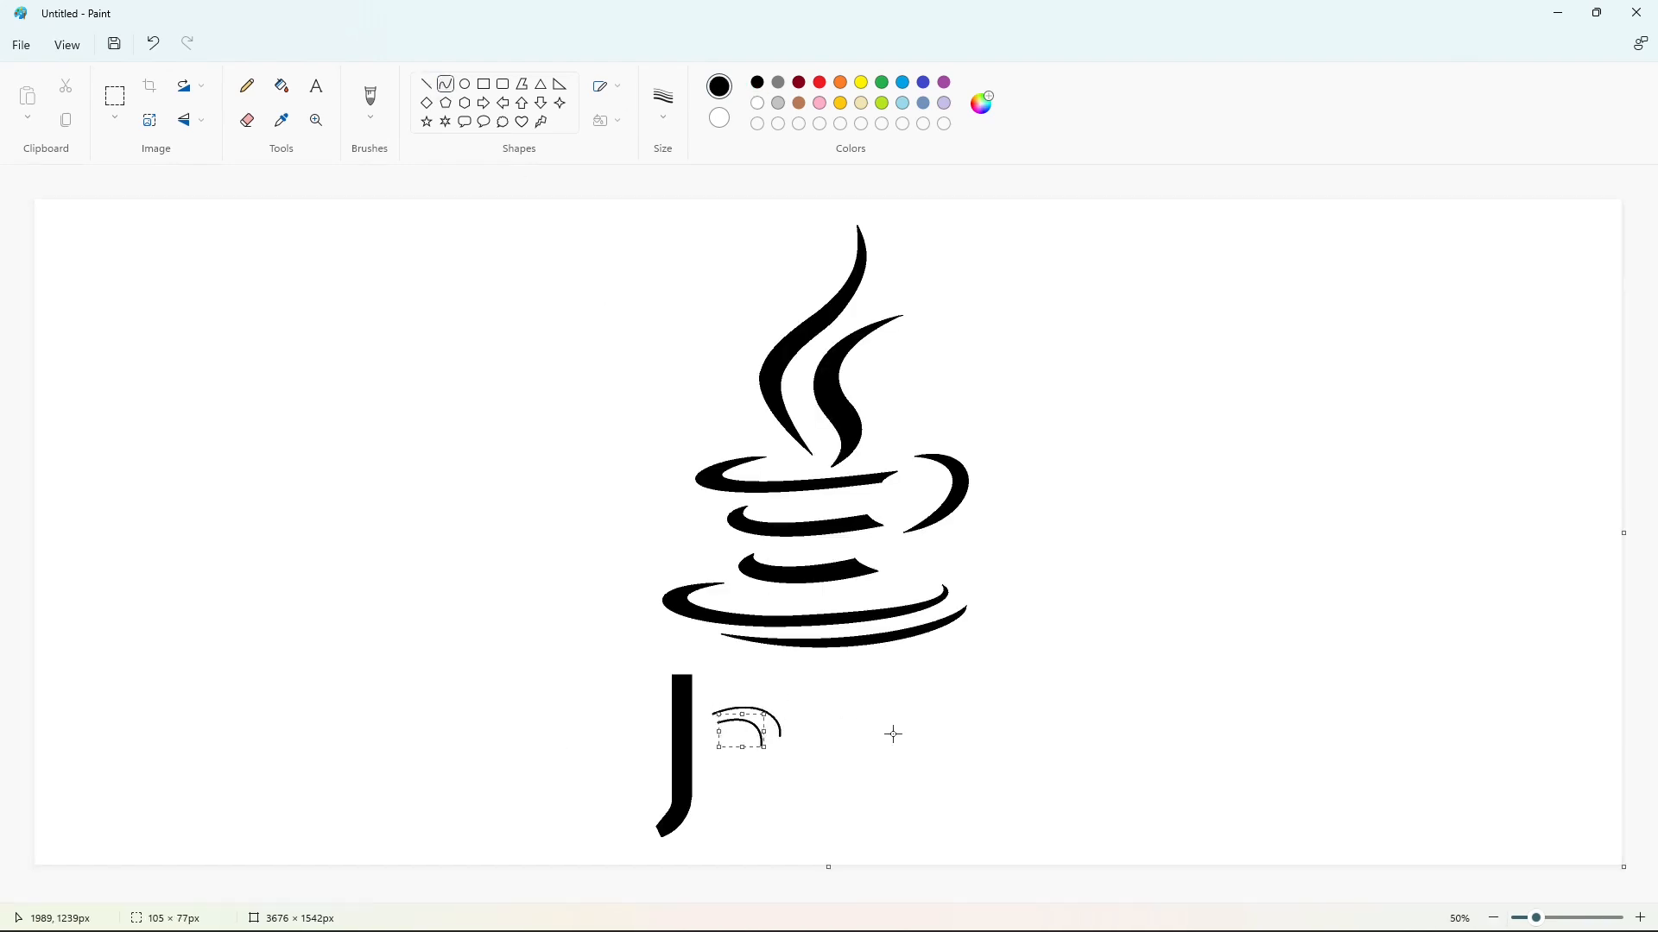
left_click(893, 735)
left_click(426, 84)
left_click_drag(781, 729, 780, 813)
left_click_drag(761, 746, 767, 803)
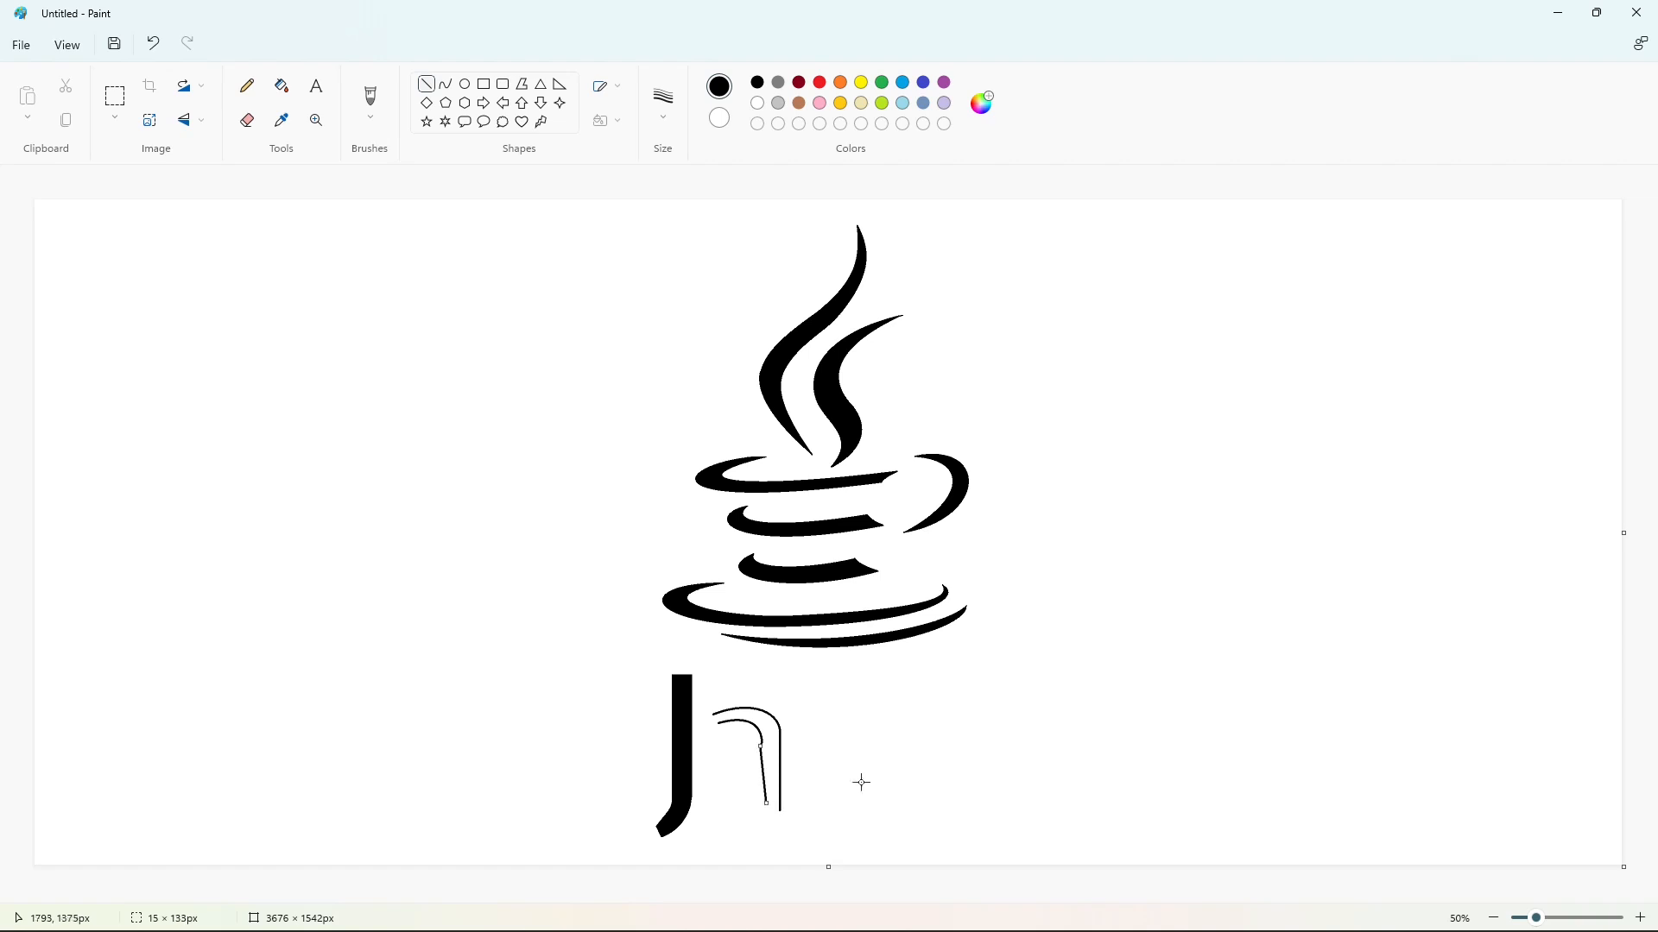
Draw the bowl of the letter a with outer and inner curves joining the stem
left_click(444, 88)
mouse_move(761, 747)
left_mouse_down()
mouse_move(707, 781)
mouse_move(702, 759)
mouse_move(737, 819)
left_mouse_up()
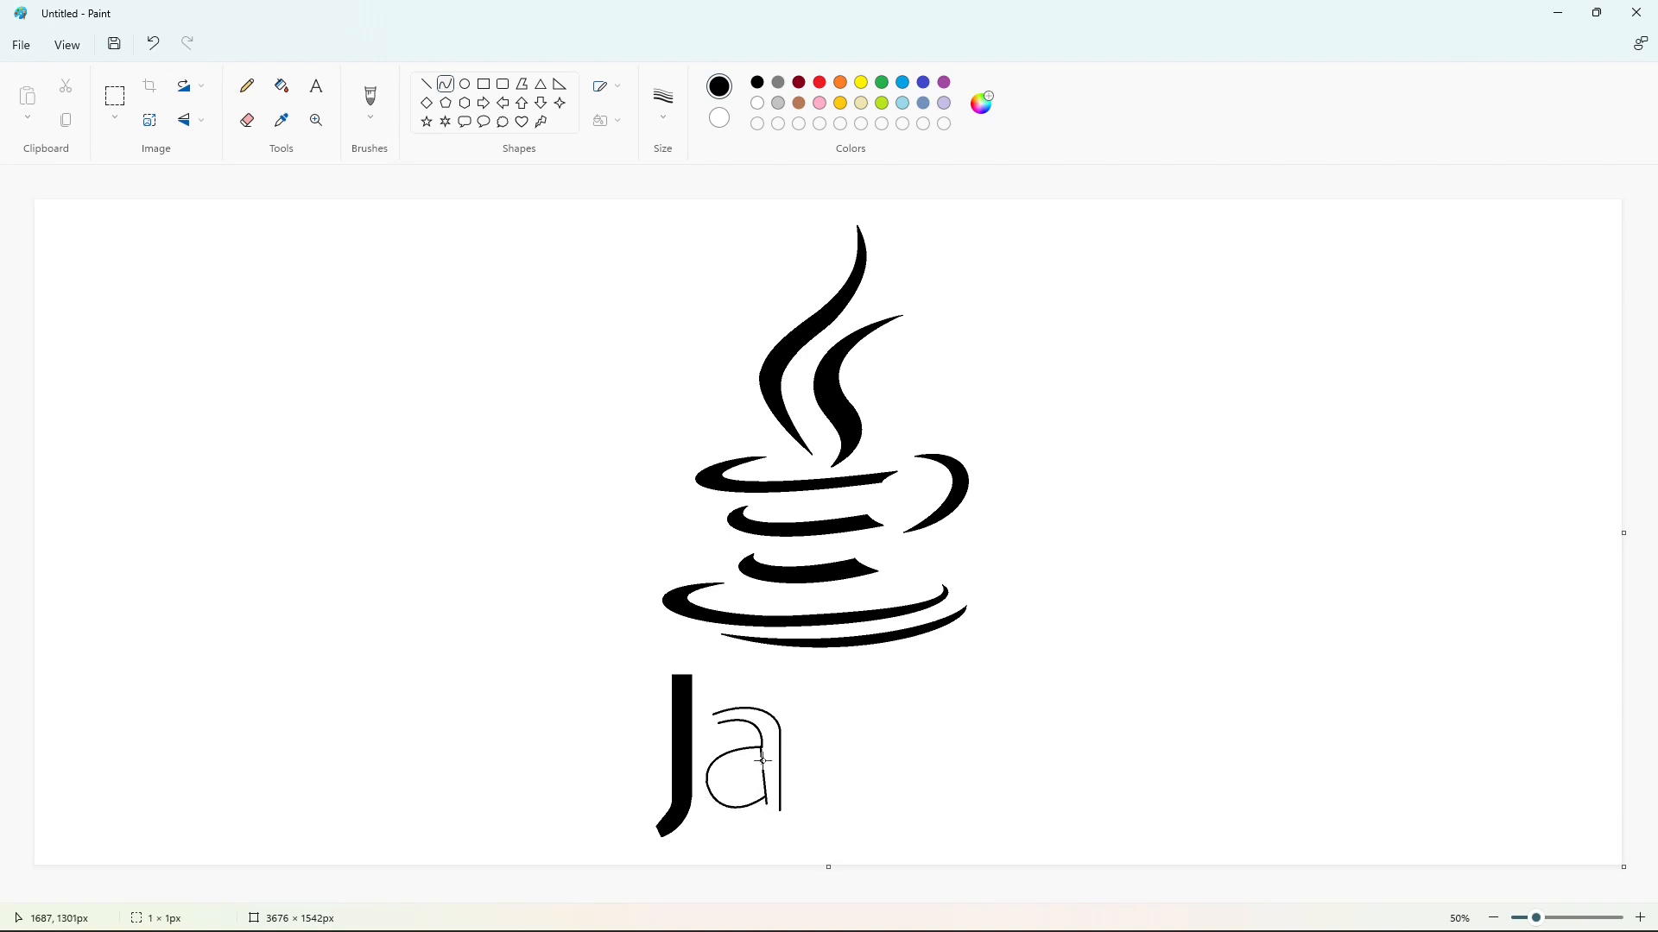
left_click_drag(763, 761, 722, 779)
mouse_move(741, 770)
left_mouse_down()
mouse_move(722, 763)
mouse_move(764, 785)
mouse_move(733, 797)
left_mouse_up()
left_click(855, 784)
Close the open ends of the letter a's outline and fill its stem and bowl with black
left_click(1640, 918)
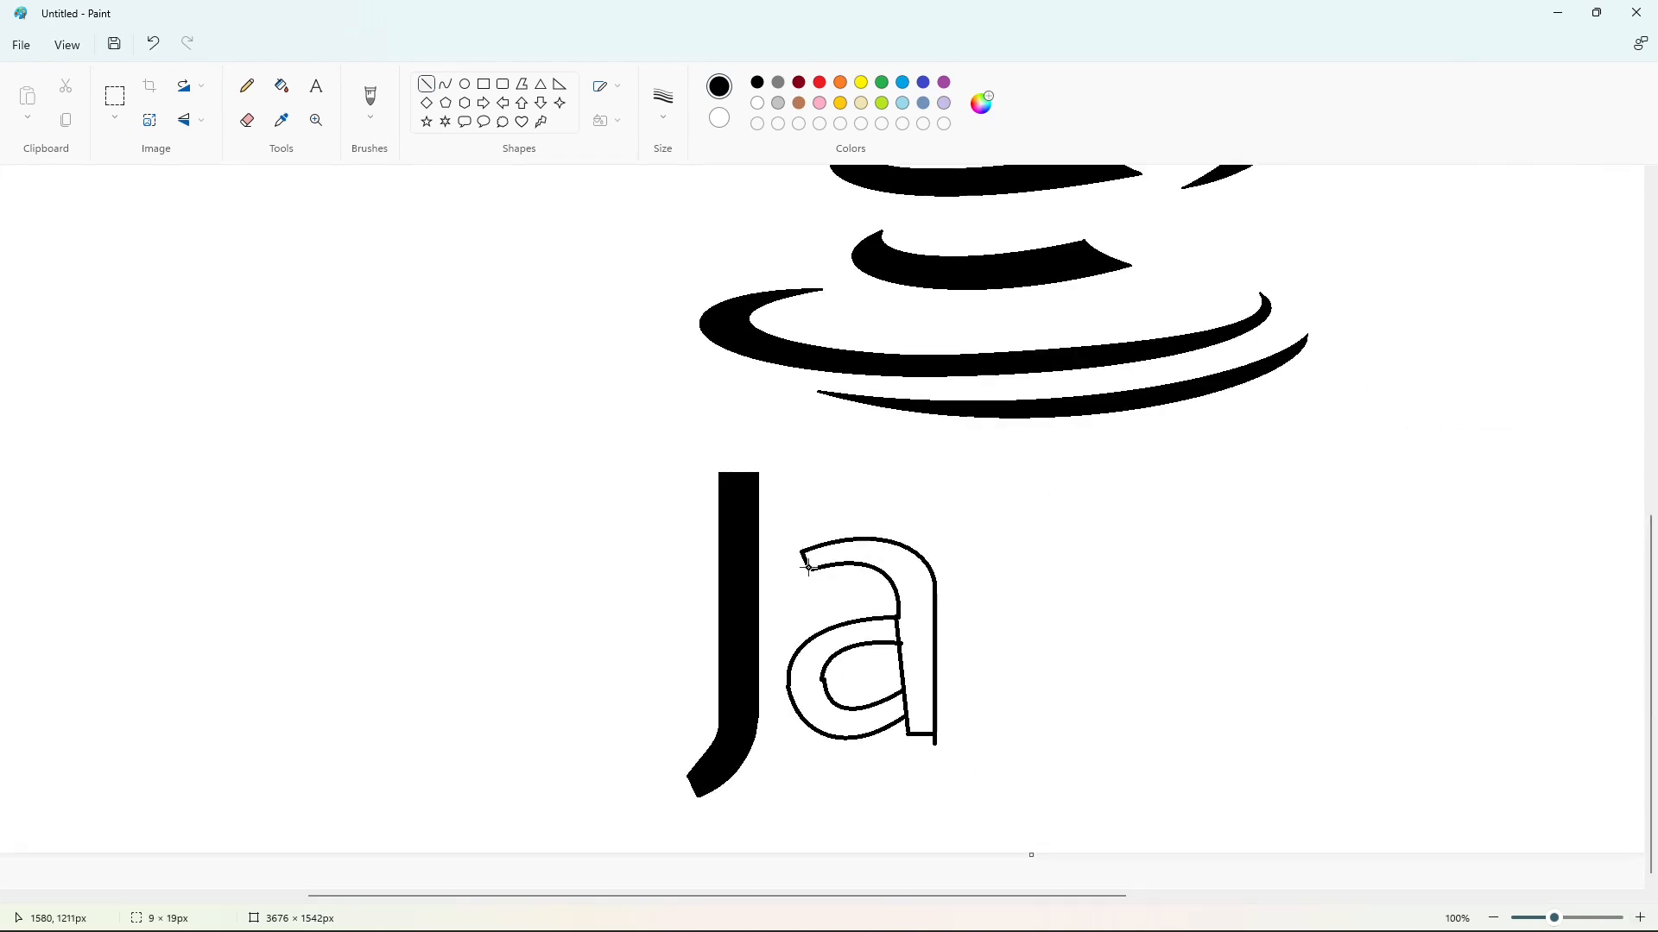
left_click(282, 85)
left_click(917, 664)
left_click(804, 682)
Erase the stray line end beneath the a's stem with white
left_click(757, 102)
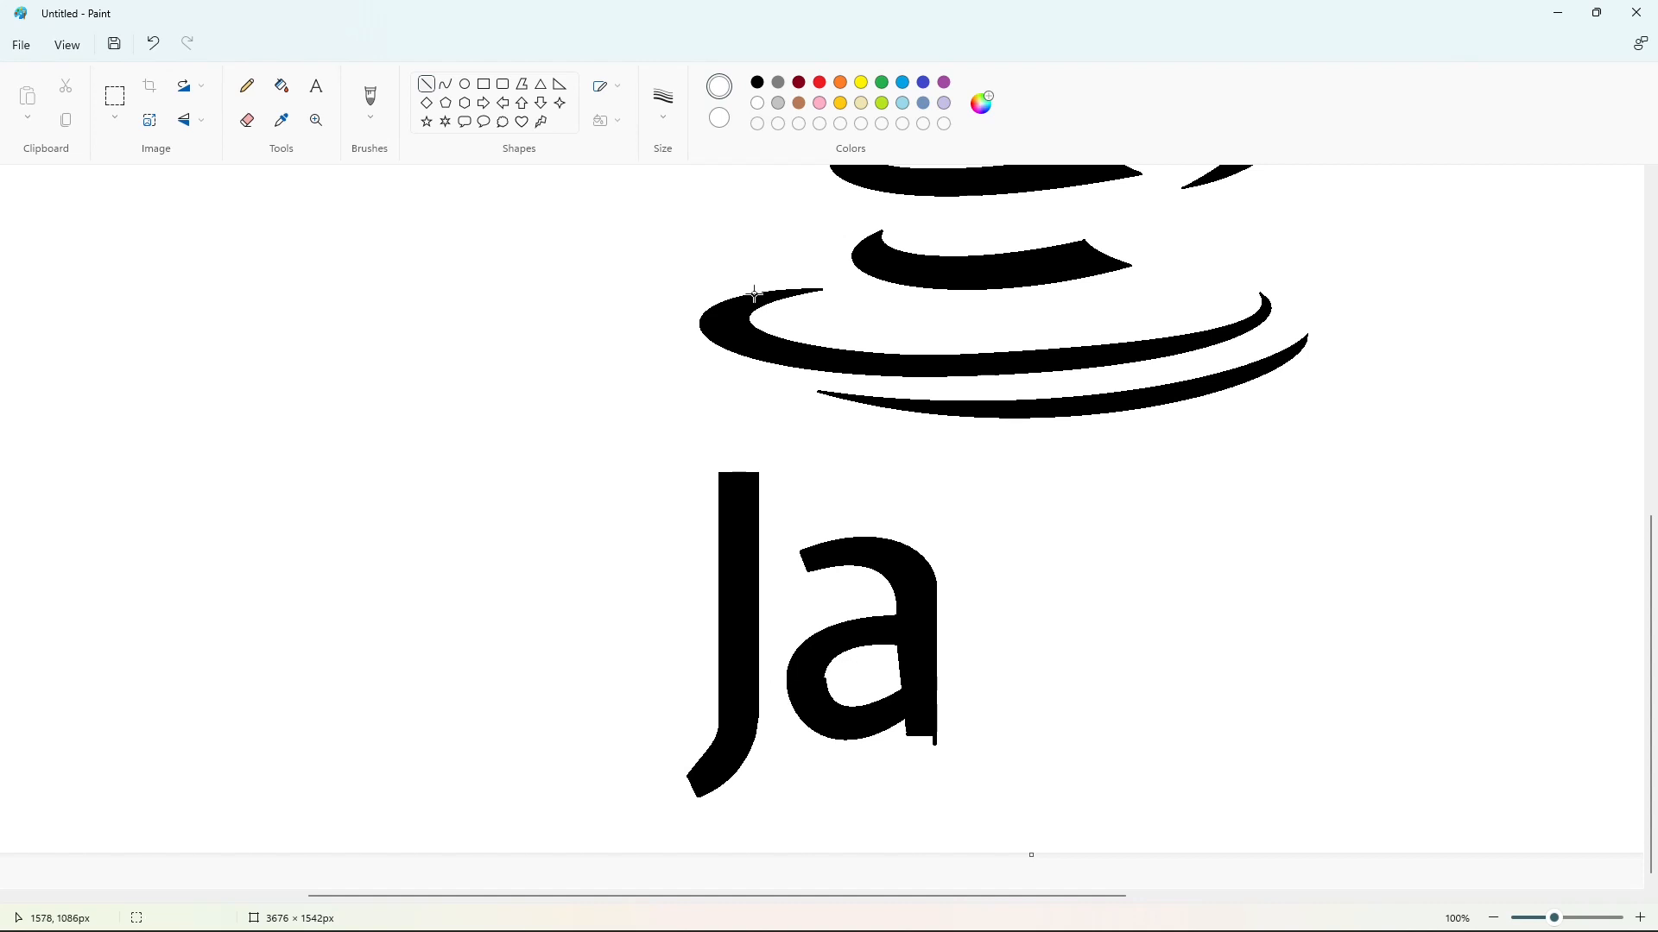
left_click(757, 82)
left_click(757, 103)
scroll(1230, 733, "down", 2)
Draw the two slanted edges of a letter v's left stroke with slightly bent black curves beside the a
left_click(446, 84)
left_click(758, 82)
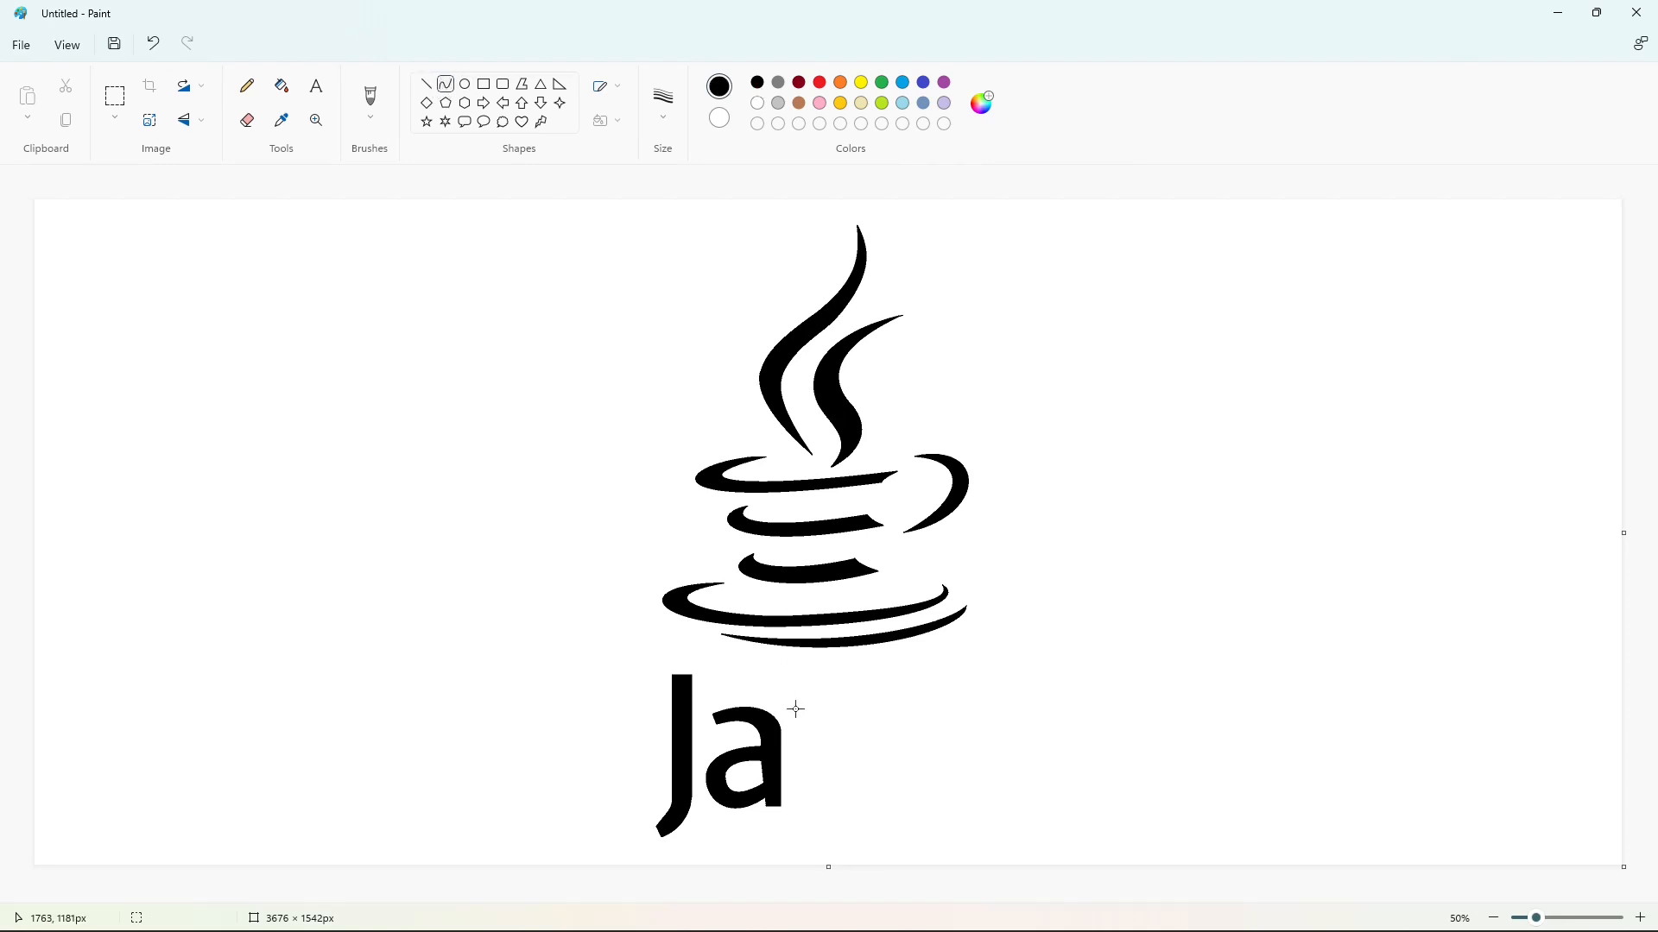
left_click_drag(792, 705, 827, 814)
left_click(816, 779)
left_click(804, 740)
left_click_drag(811, 706, 839, 791)
left_click(830, 759)
left_click(825, 753)
Draw the two edges of the v's right stroke as curves slanting down to meet the left stroke
left_click_drag(857, 703, 832, 793)
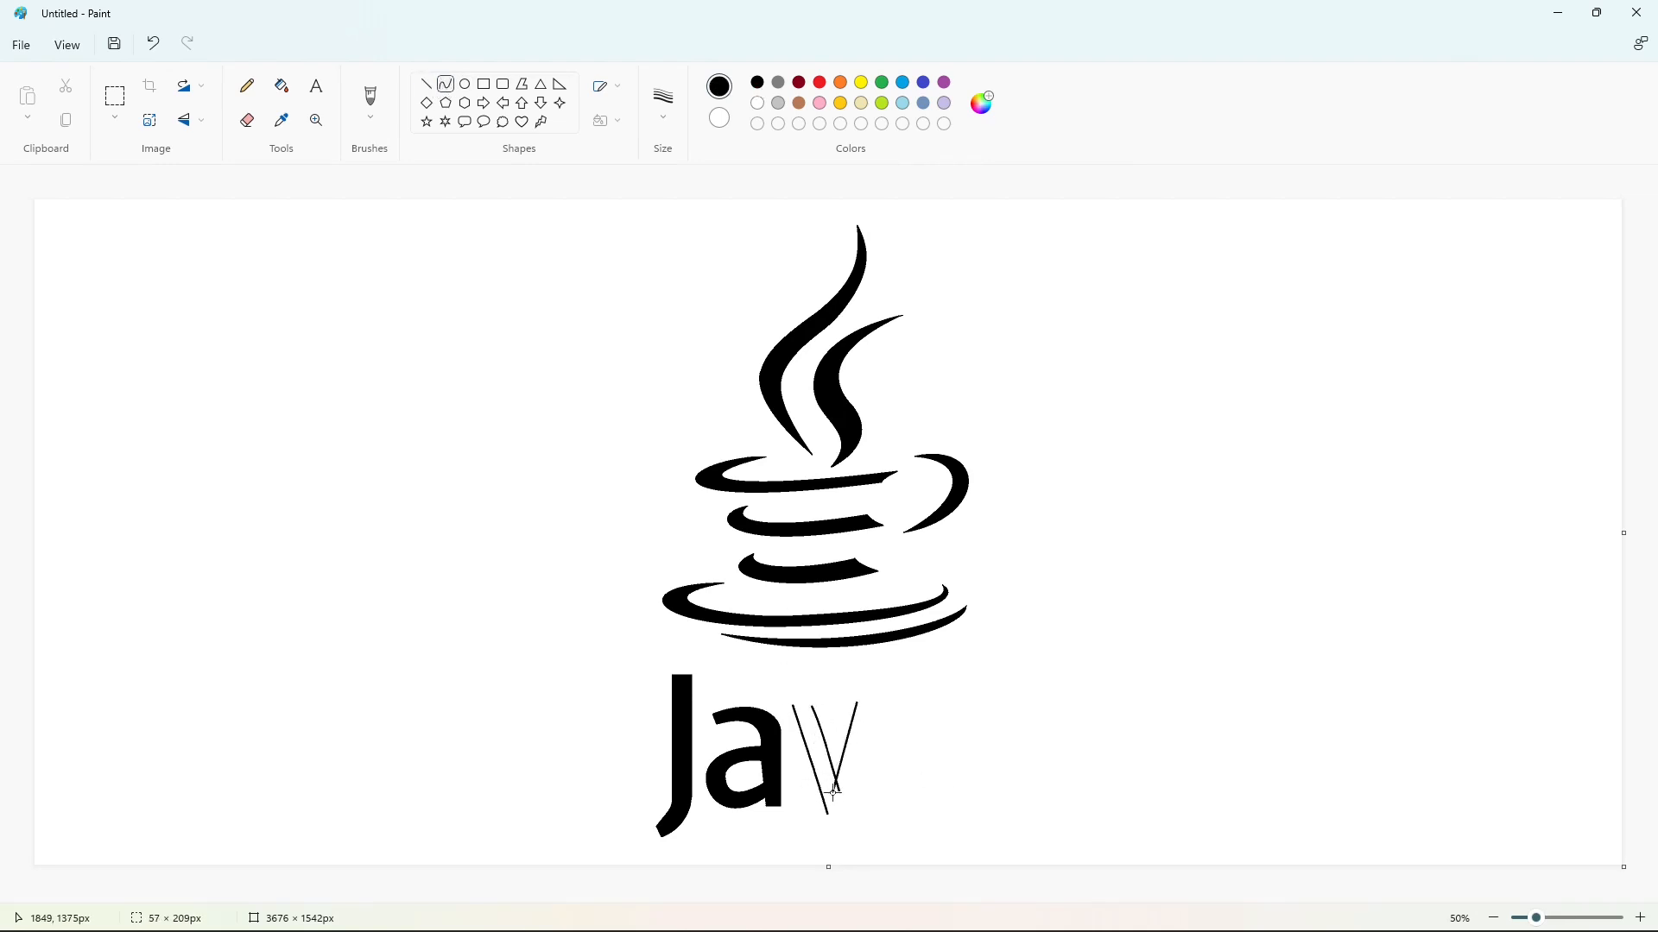
left_click(845, 764)
left_click(852, 736)
left_click_drag(875, 706, 843, 811)
left_click(865, 765)
left_click(867, 748)
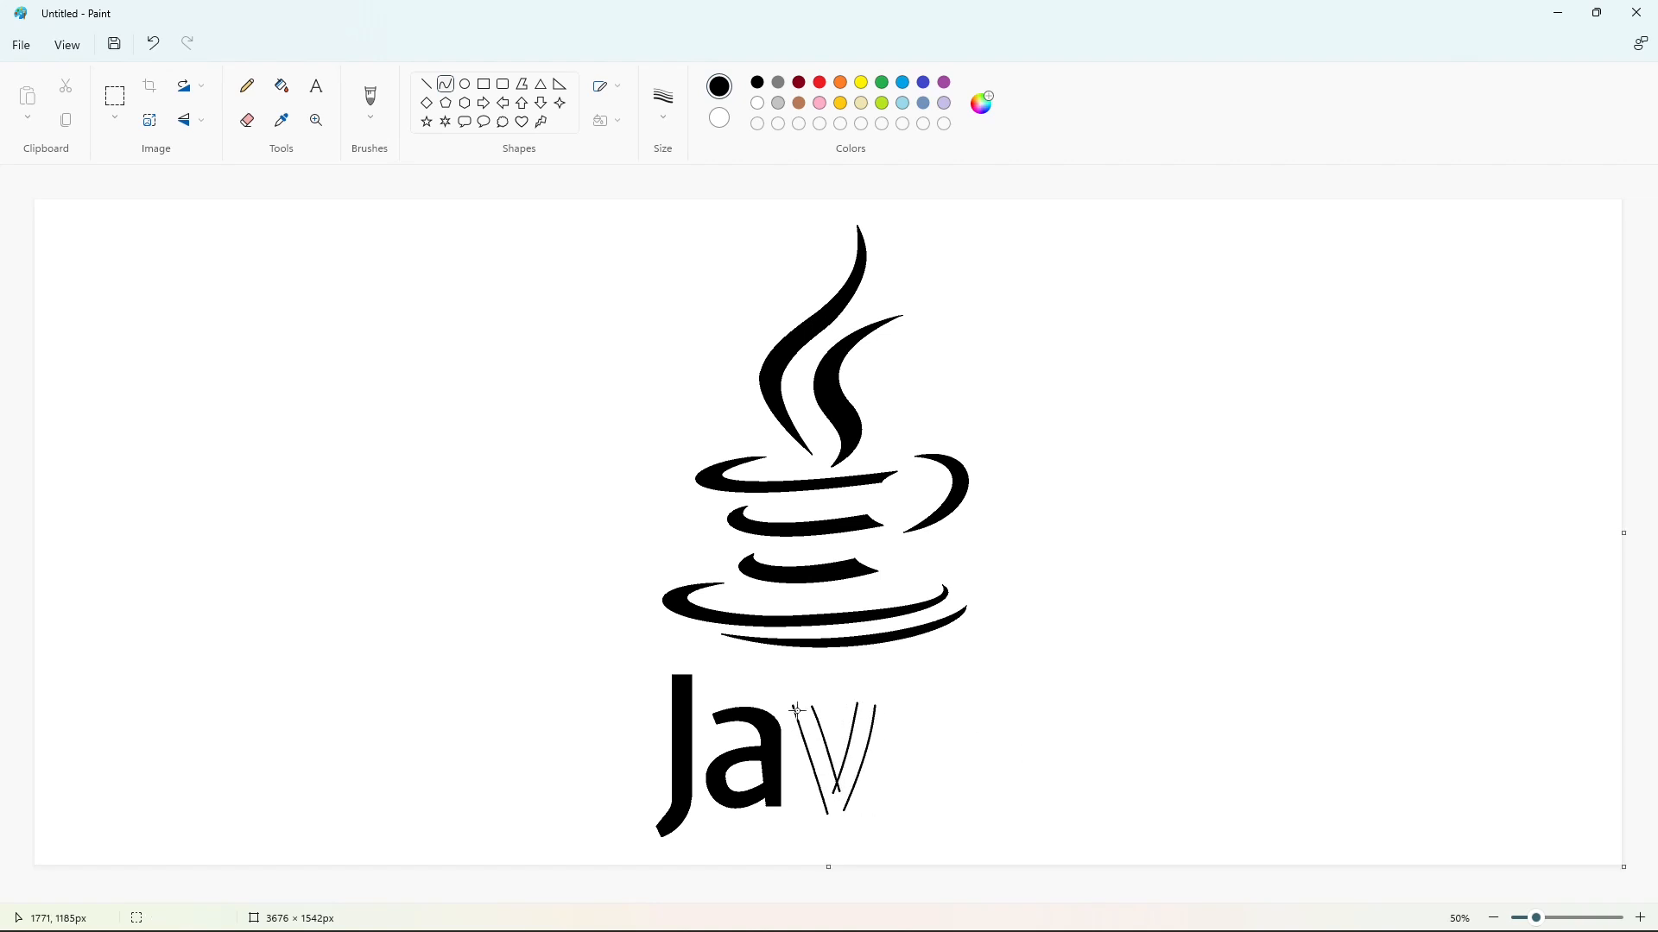
left_click_drag(789, 707, 898, 707)
left_click(959, 729)
left_click(870, 805)
key("ctrl+z")
Close the v's upper and lower ends with straight black lines and fill the letter with black
left_click(426, 84)
mouse_move(790, 707)
left_mouse_down()
mouse_move(899, 713)
mouse_move(887, 706)
left_mouse_up()
key("ctrl+z")
left_click(937, 792)
left_click_drag(809, 804, 863, 803)
left_click(923, 808)
left_click(281, 86)
left_click(861, 732)
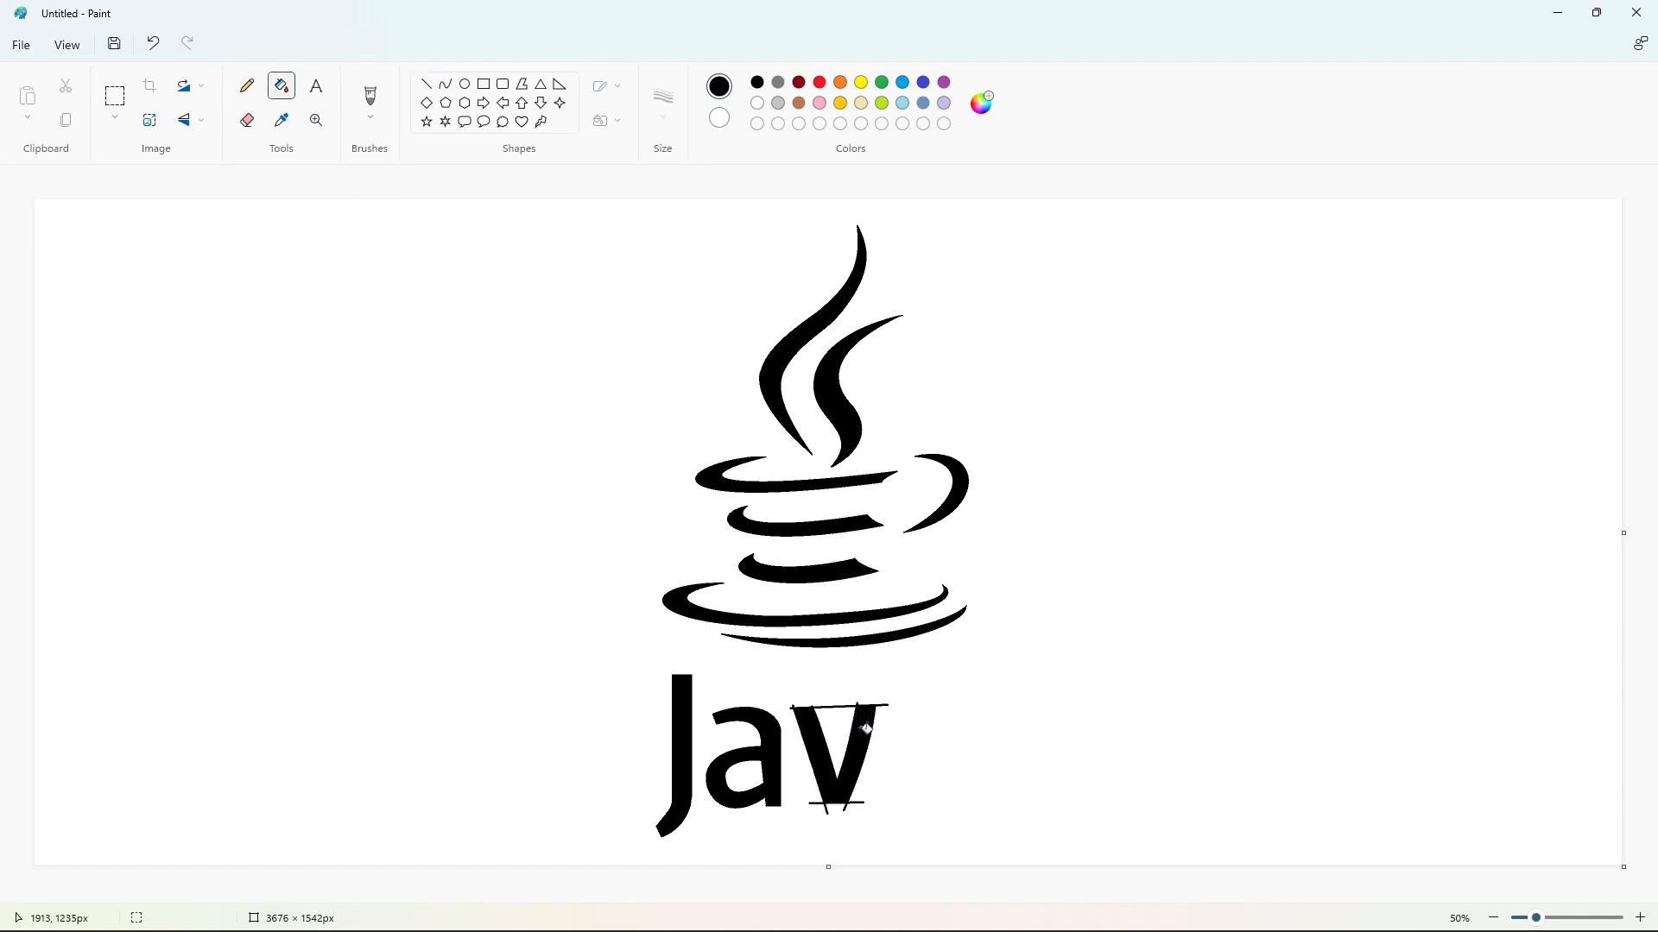
Recolor the v purple and cover the overhanging line ends above and below it with filled white rectangles
left_click(943, 84)
left_click(869, 728)
left_click(484, 83)
left_click(607, 121)
left_click(613, 201)
left_click(757, 102)
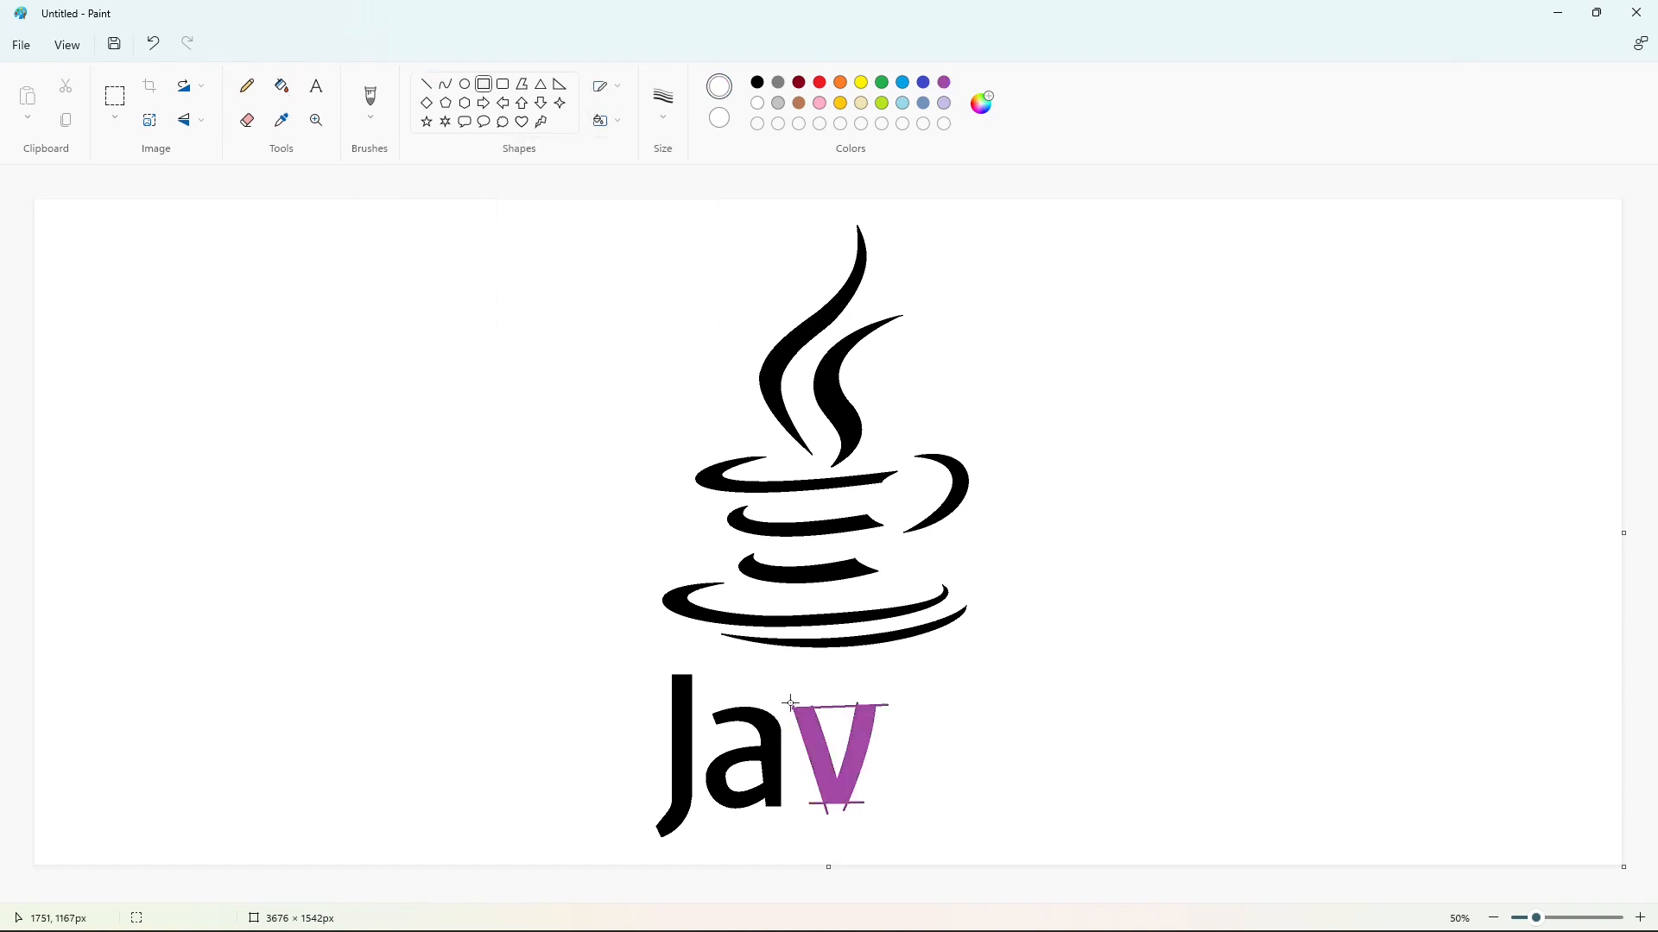
left_click_drag(783, 696, 942, 706)
key("Up")
key("Up")
key("Up")
key("Up")
key("Up")
key("Up")
key("Up")
key("Up")
left_click(977, 717)
mouse_move(903, 819)
left_mouse_down()
mouse_move(811, 818)
mouse_move(798, 802)
left_mouse_up()
left_click(1028, 793)
Refill the v with black and erase the leftover line at its upper-left corner with white
left_click(1640, 918)
scroll(802, 893, "down", 8)
left_click_drag(801, 894, 1157, 878)
left_click(757, 82)
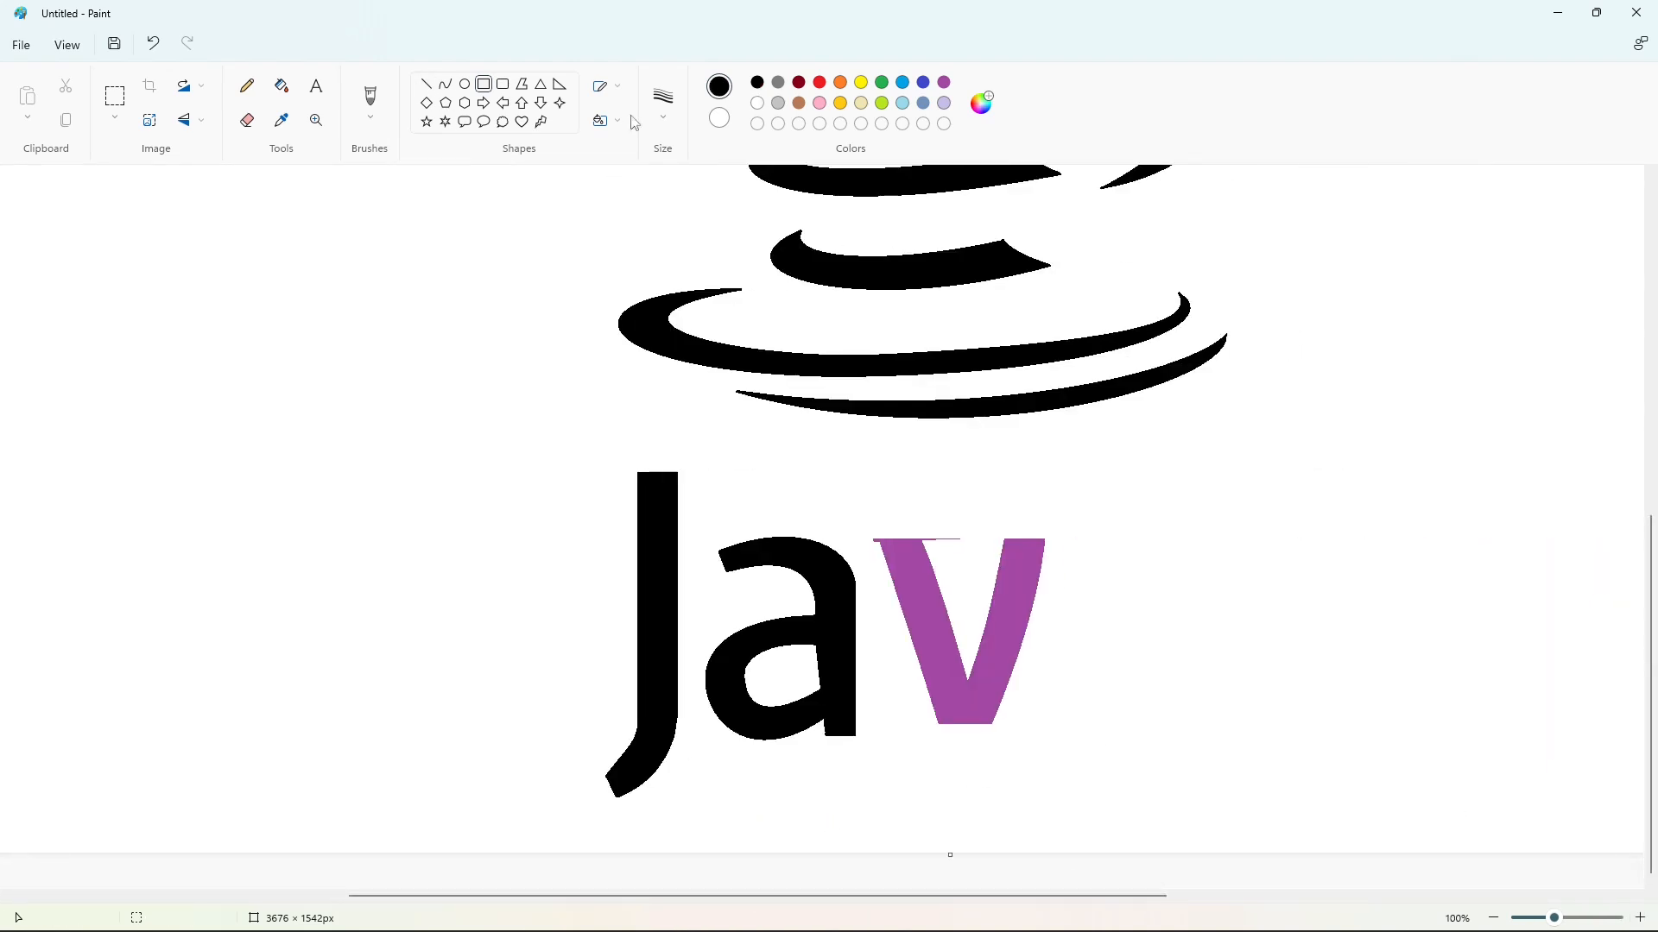
left_click(282, 86)
left_click(902, 587)
left_click(427, 84)
left_click(757, 103)
mouse_move(878, 555)
left_mouse_down()
mouse_move(874, 522)
mouse_move(971, 539)
mouse_move(877, 557)
left_mouse_up()
left_click(981, 492)
Copy the letter a and place the duplicate to the right of the v to complete the word Java
left_click(1493, 918)
left_click(115, 96)
left_click_drag(697, 687, 787, 836)
key("ctrl+c")
key("ctrl+v")
left_click(114, 117)
left_click(135, 259)
mouse_move(111, 281)
left_mouse_down()
mouse_move(901, 758)
mouse_move(947, 766)
left_mouse_up()
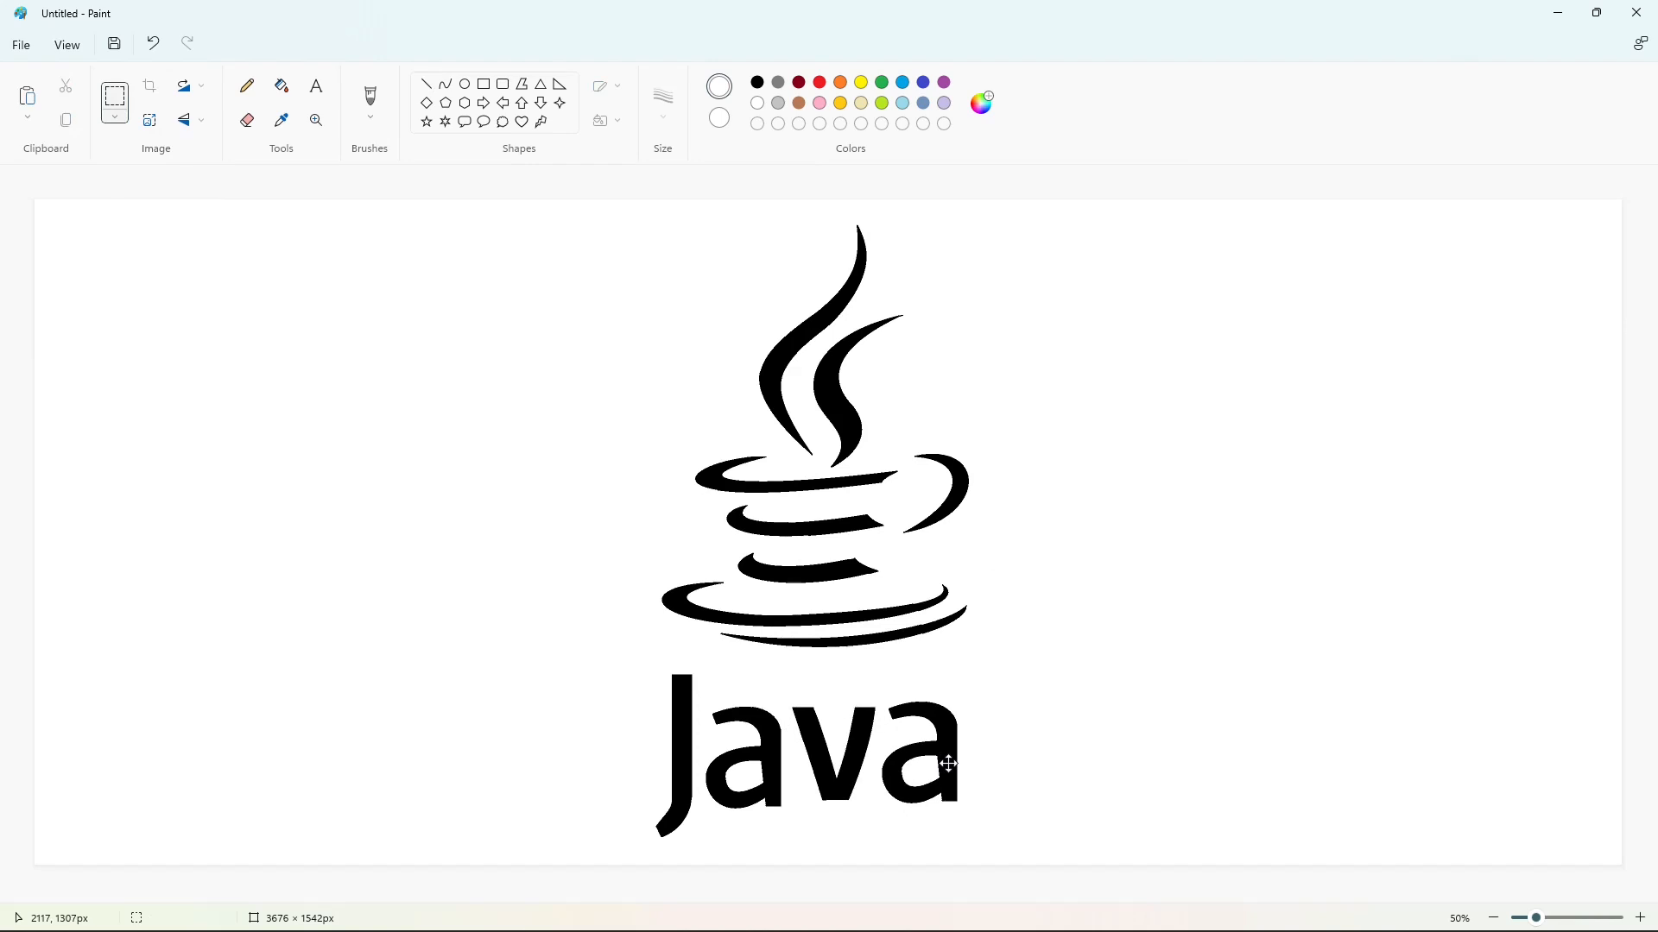
left_click(1112, 708)
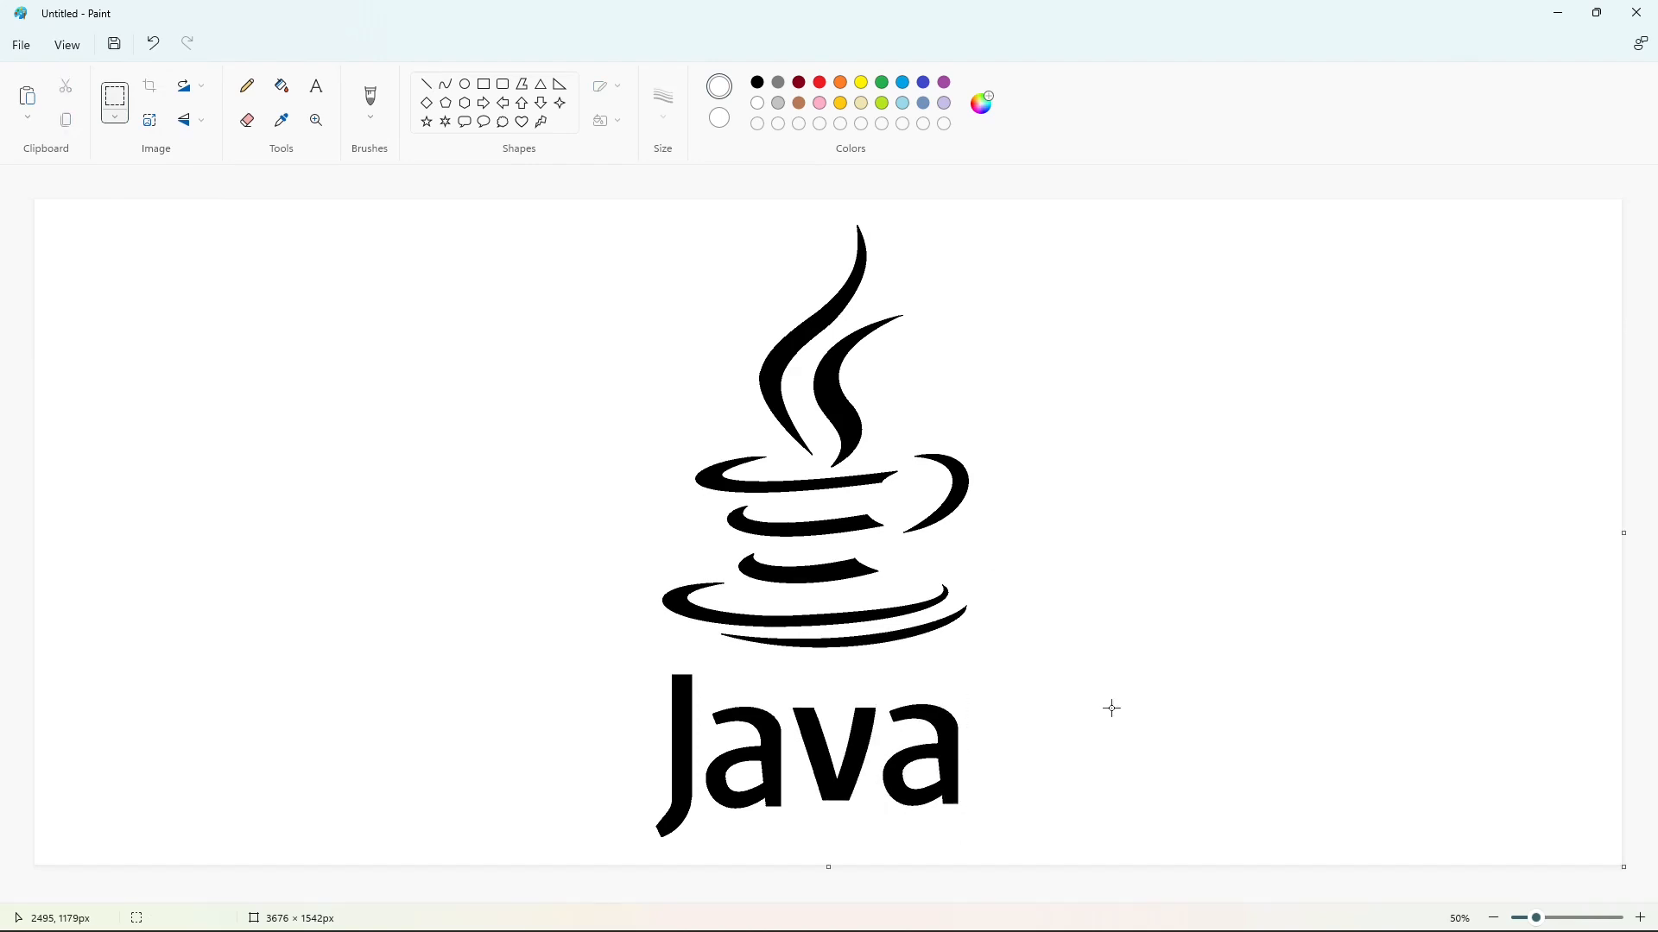